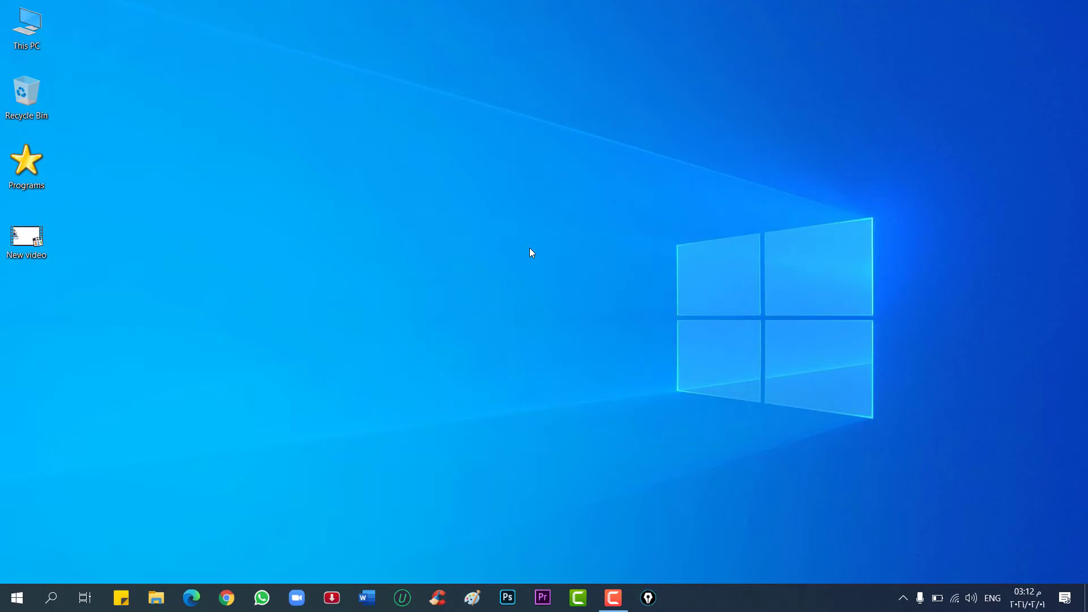
Play the New video file from the desktop, skip ahead through it, pause it, and close the player
{"action": "double_click", "coordinate": [26, 256]}
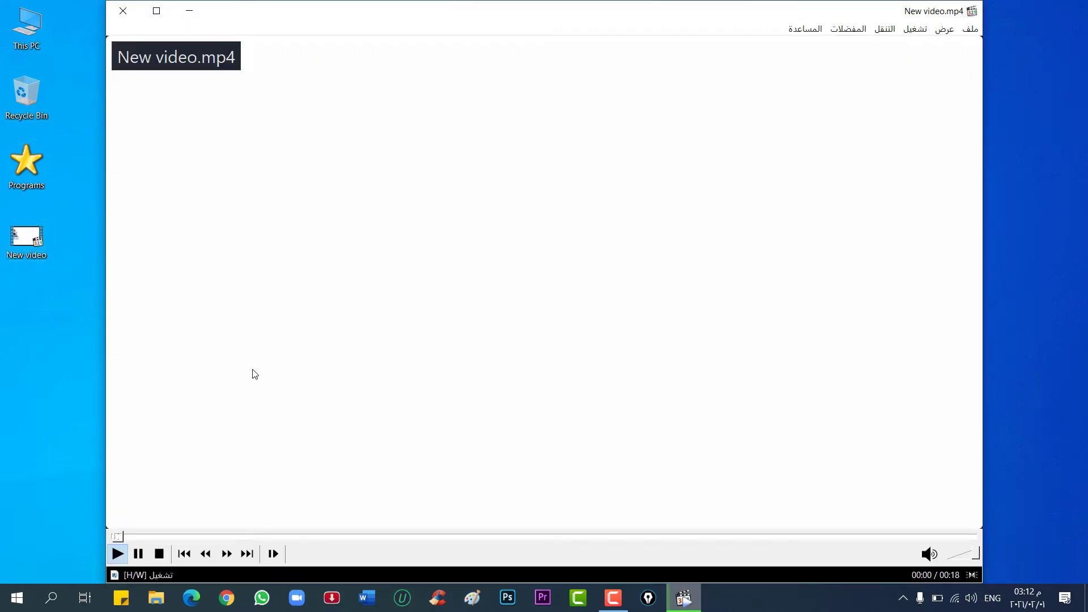
{"action": "left_click", "coordinate": [374, 537]}
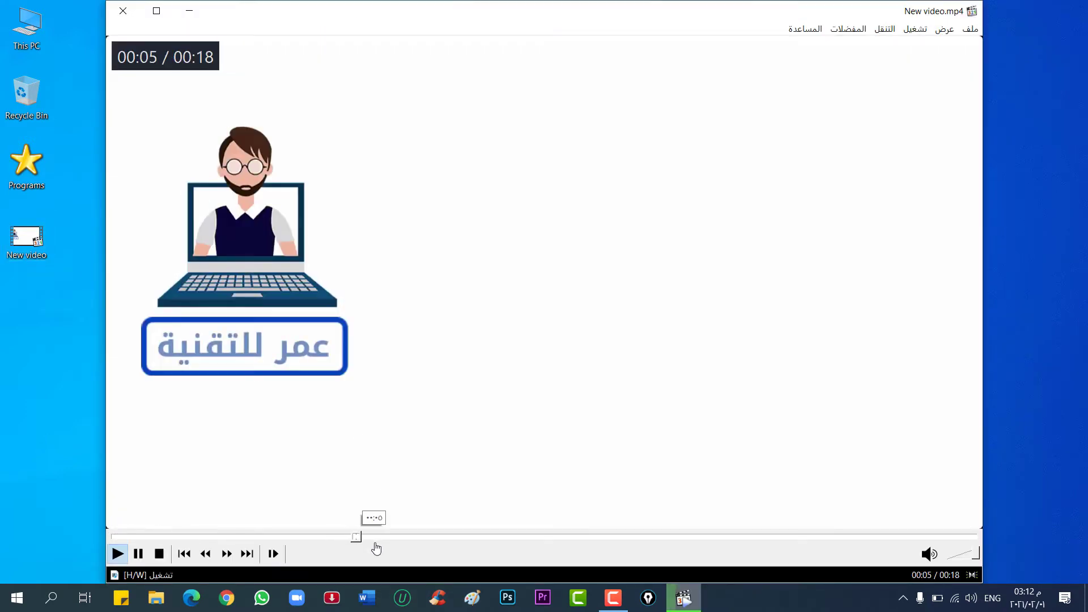
{"action": "left_click", "coordinate": [655, 538]}
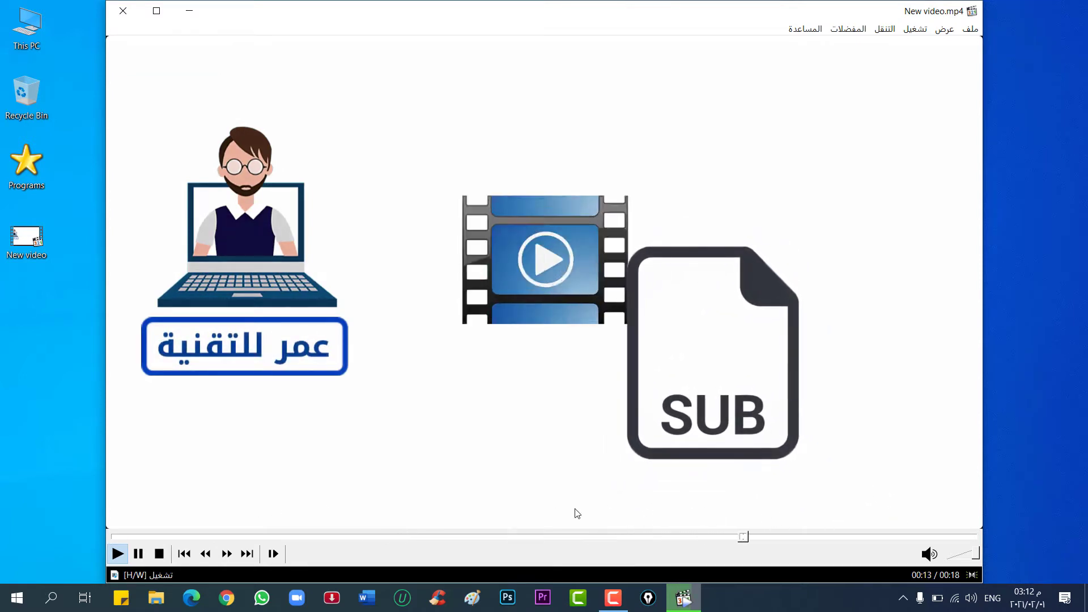
{"action": "key", "text": "space"}
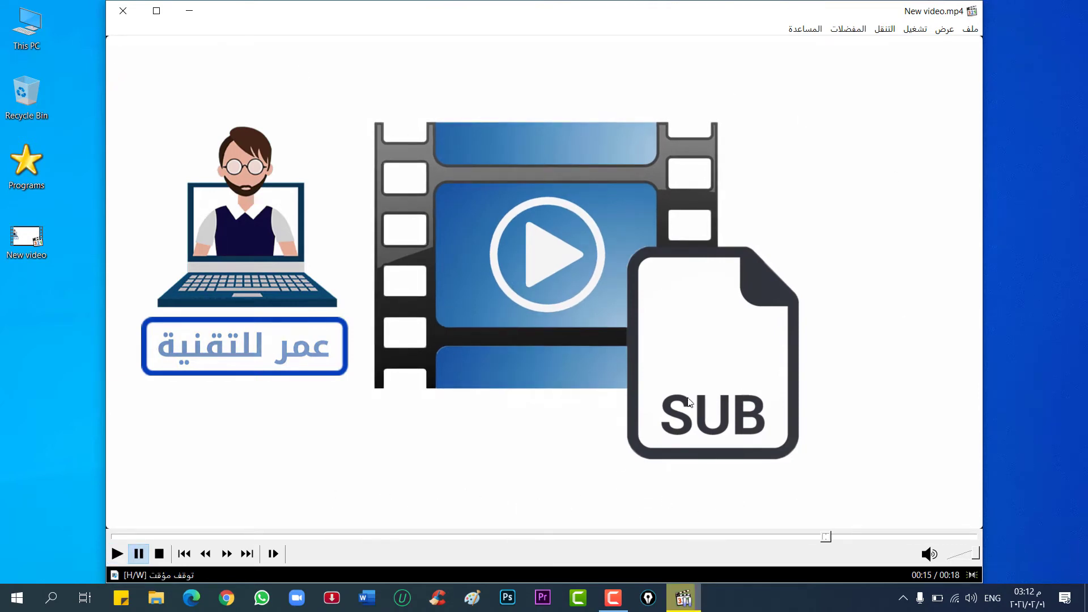
{"action": "left_click", "coordinate": [124, 18]}
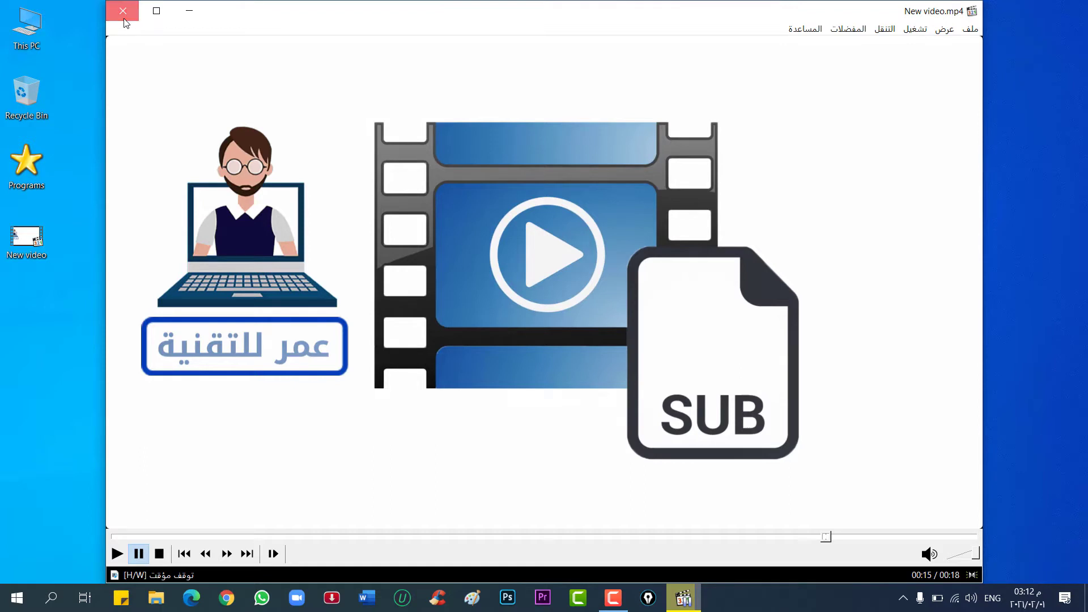
Create a new folder on the desktop, move the New video file into it, and open the folder
{"action": "right_click", "coordinate": [22, 283]}
{"action": "mouse_move", "coordinate": [114, 422]}
{"action": "left_click", "coordinate": [212, 422]}
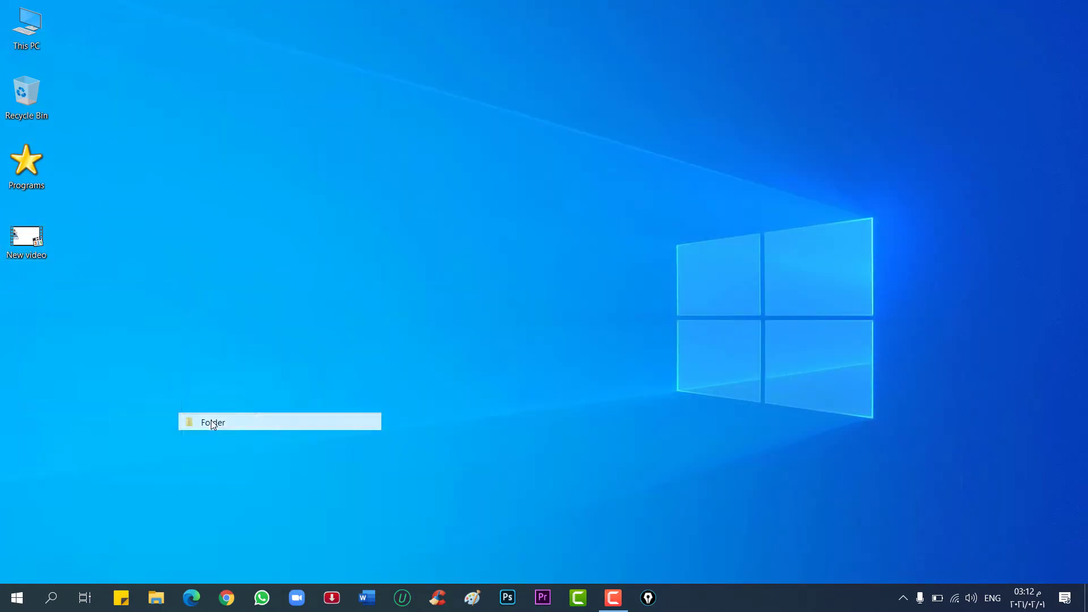
{"action": "mouse_move", "coordinate": [26, 238]}
{"action": "left_mouse_down"}
{"action": "mouse_move", "coordinate": [22, 310]}
{"action": "mouse_move", "coordinate": [33, 230]}
{"action": "left_mouse_up"}
{"action": "double_click", "coordinate": [33, 230]}
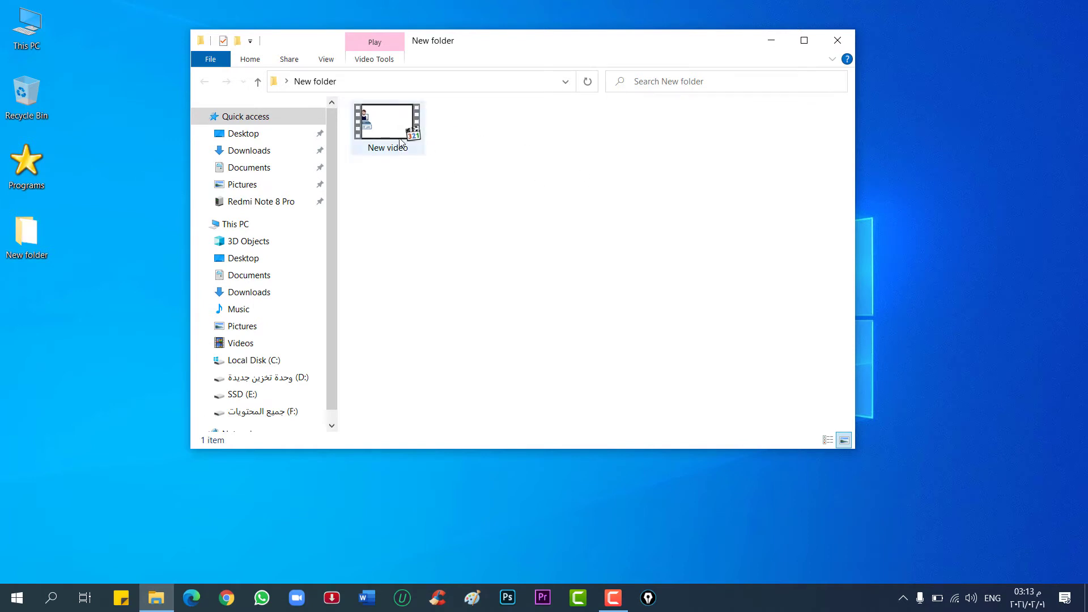
Create a new text document in the folder, keeping its default name
{"action": "right_click", "coordinate": [460, 151]}
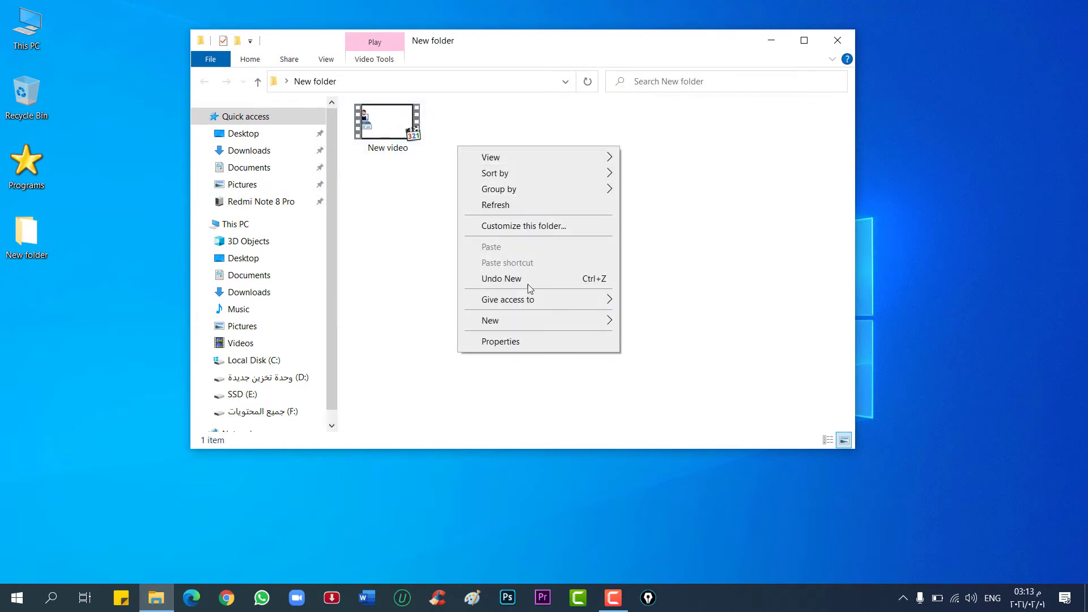
{"action": "mouse_move", "coordinate": [533, 320]}
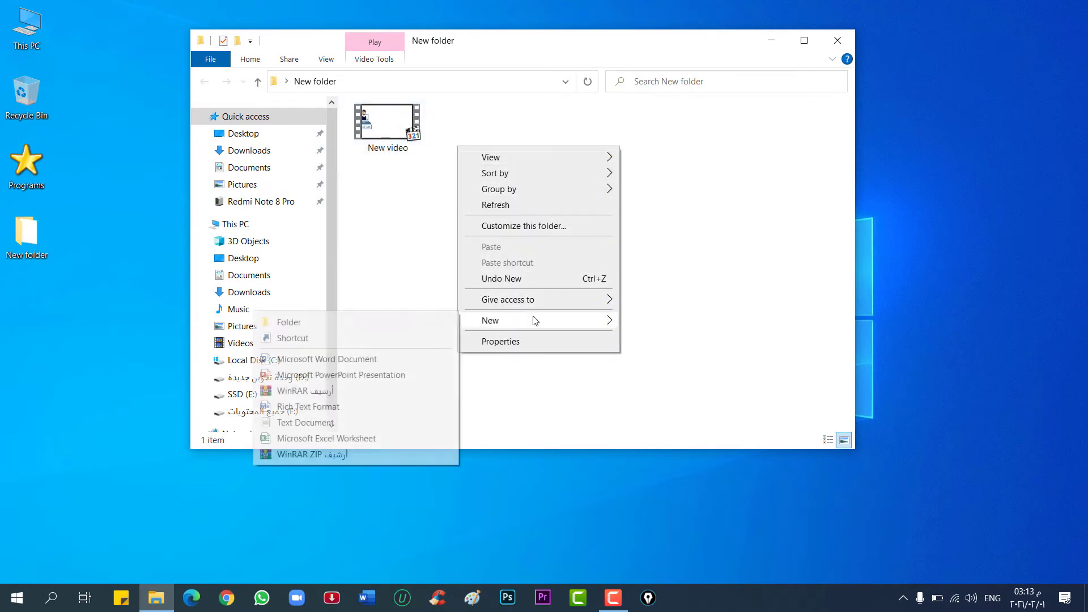
{"action": "left_click", "coordinate": [369, 426]}
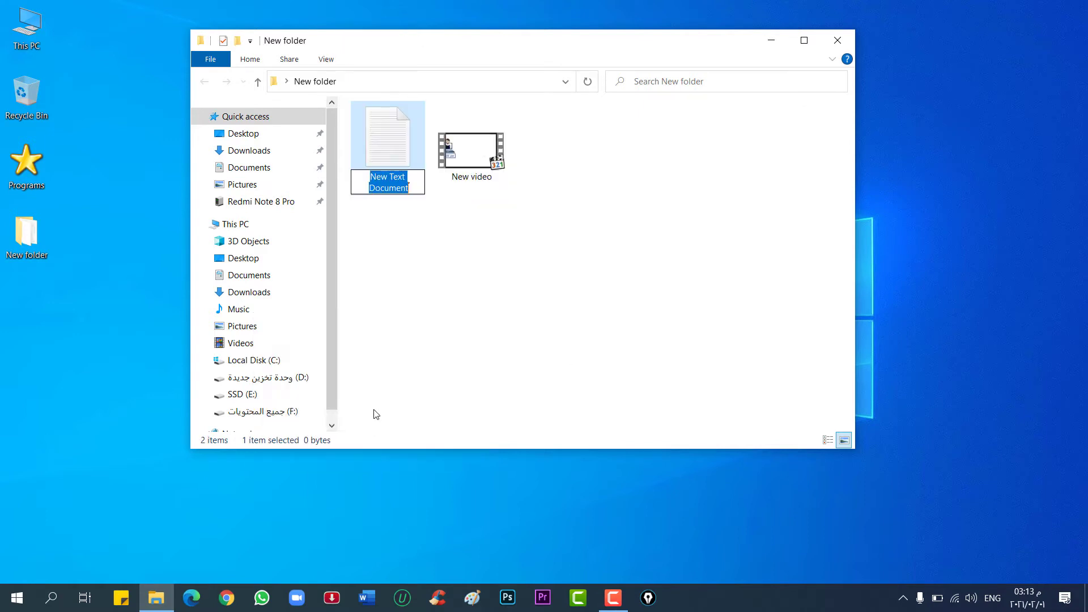
{"action": "left_click", "coordinate": [491, 224]}
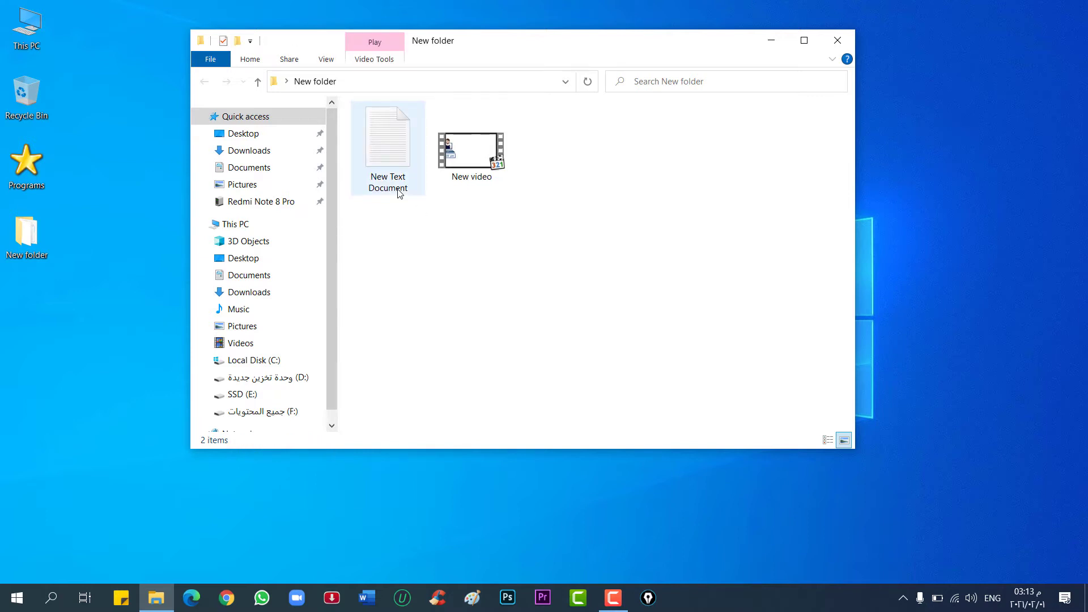
Rename the text document as New video by copying the name of the video file
{"action": "left_click", "coordinate": [399, 192]}
{"action": "left_click", "coordinate": [464, 178]}
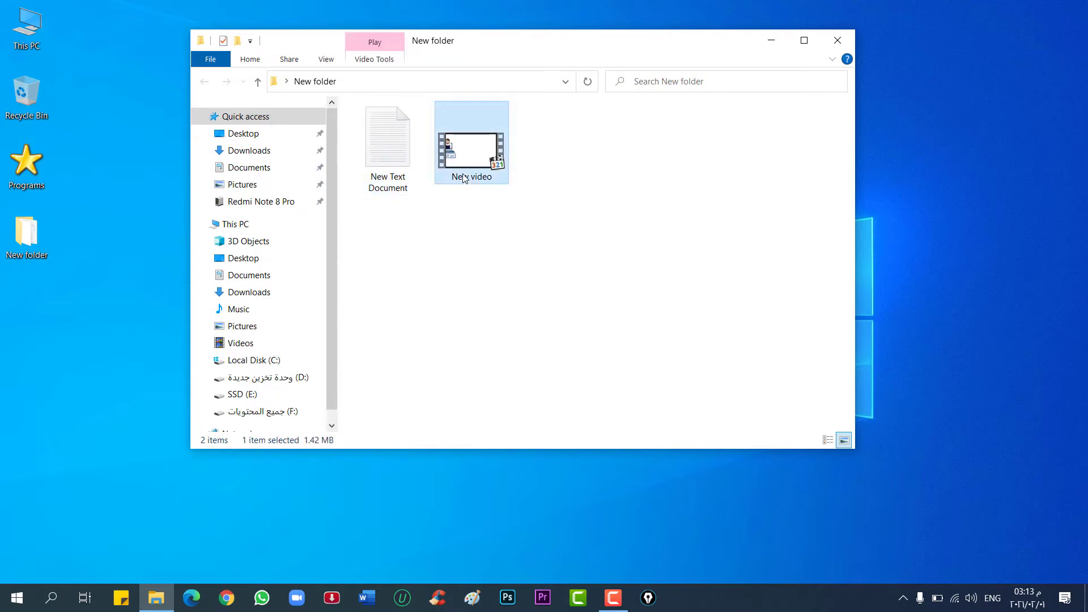
{"action": "left_click", "coordinate": [466, 177]}
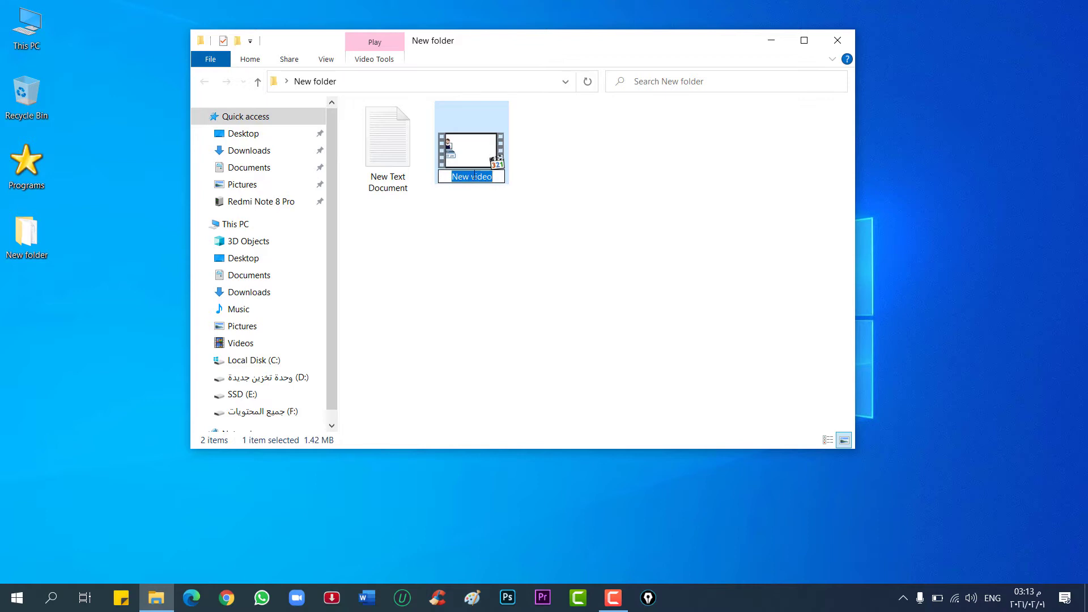
{"action": "right_click", "coordinate": [475, 176]}
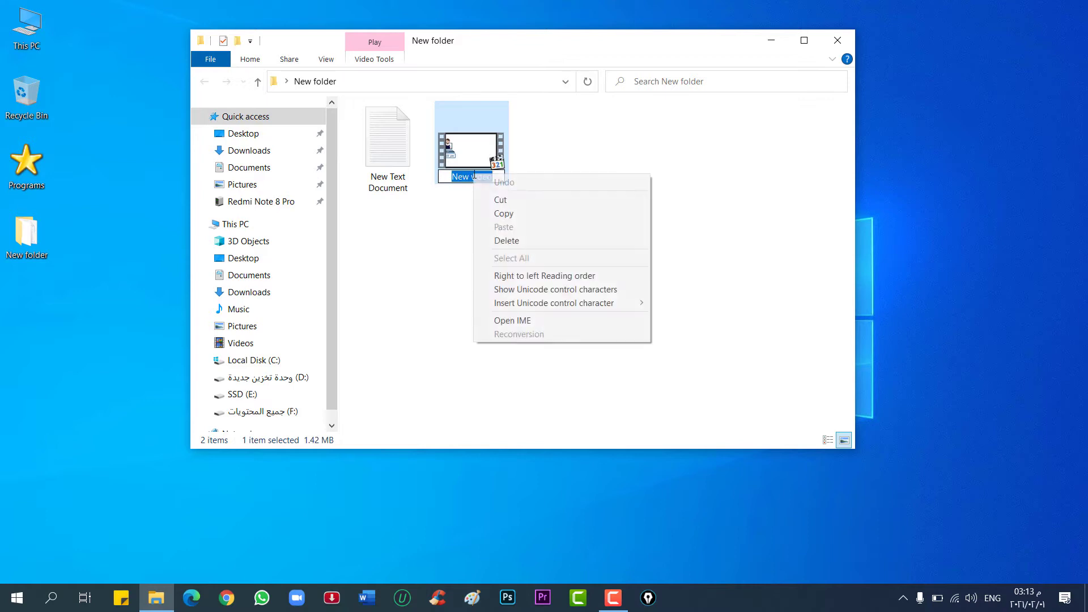
{"action": "left_click", "coordinate": [500, 213]}
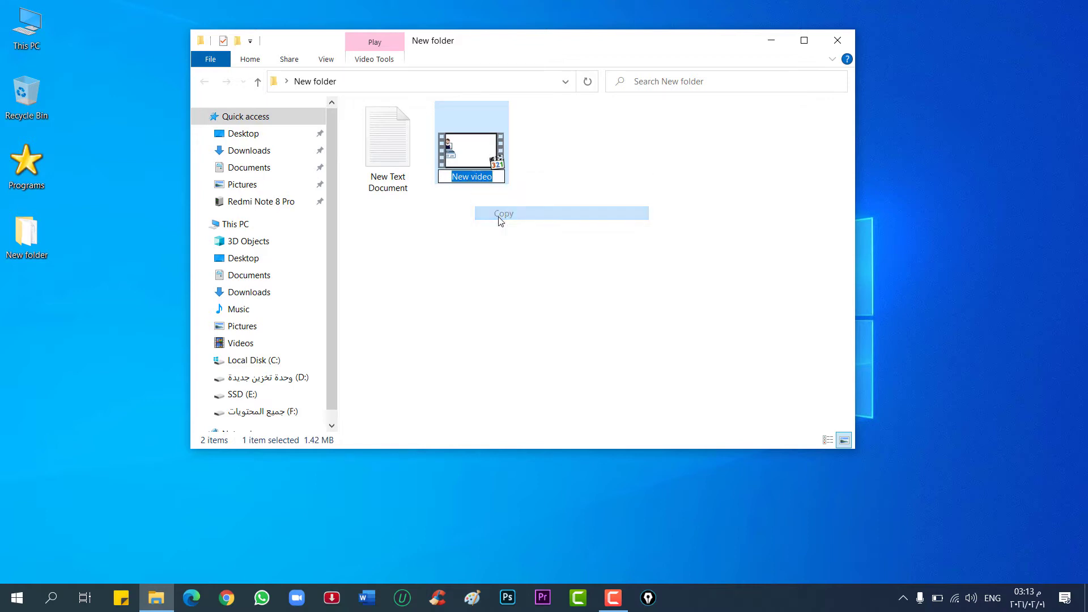
{"action": "left_click", "coordinate": [389, 188]}
{"action": "right_click", "coordinate": [390, 175]}
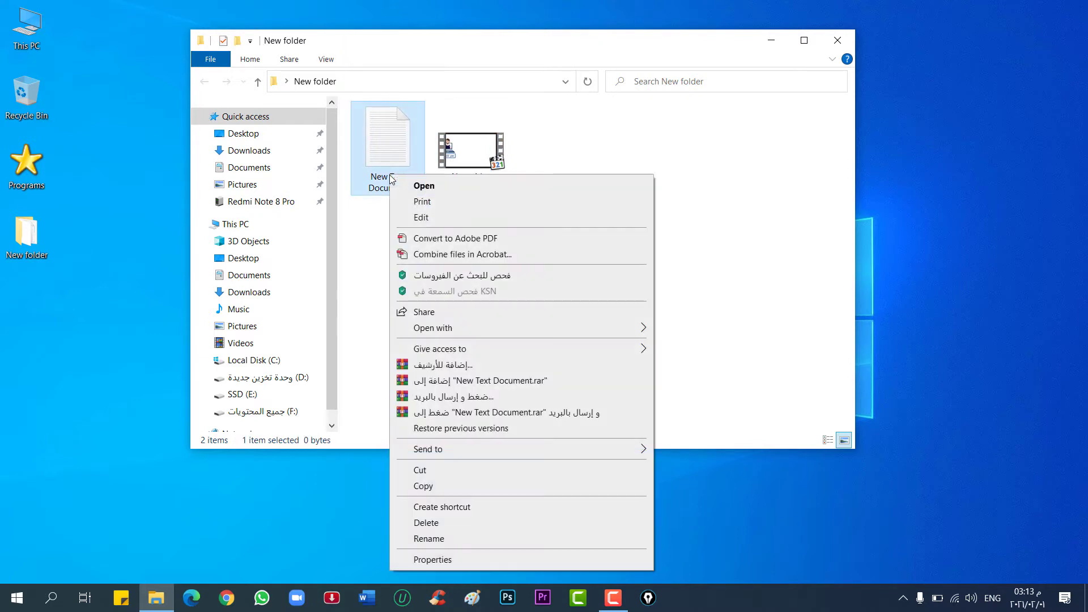
{"action": "left_click", "coordinate": [493, 540]}
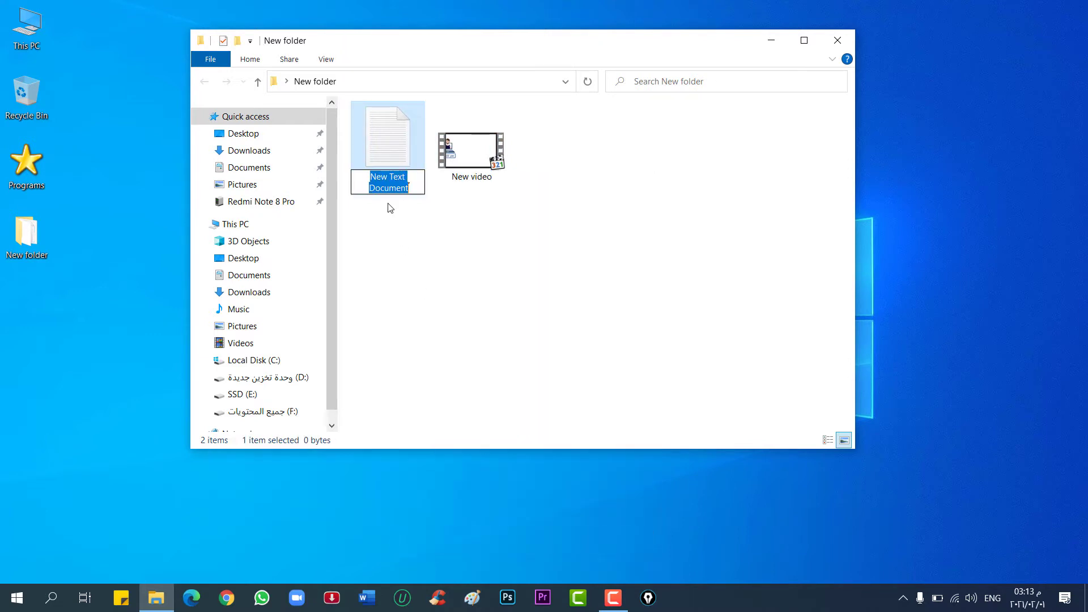
{"action": "right_click", "coordinate": [389, 177]}
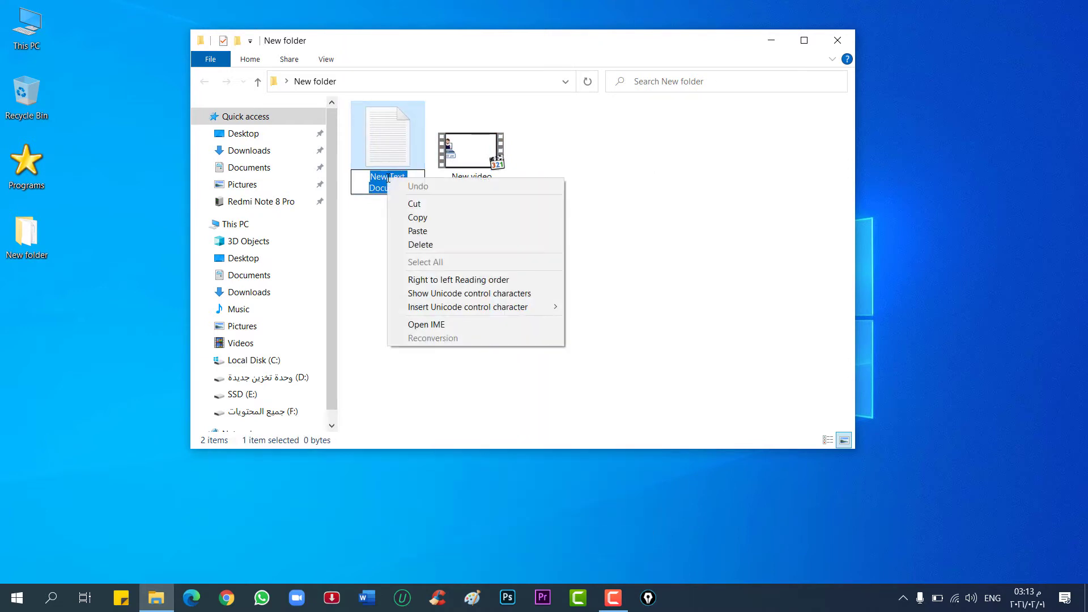
{"action": "left_click", "coordinate": [426, 230]}
{"action": "left_click", "coordinate": [381, 214]}
{"action": "left_click_drag", "start_coordinate": [382, 214], "coordinate": [501, 180]}
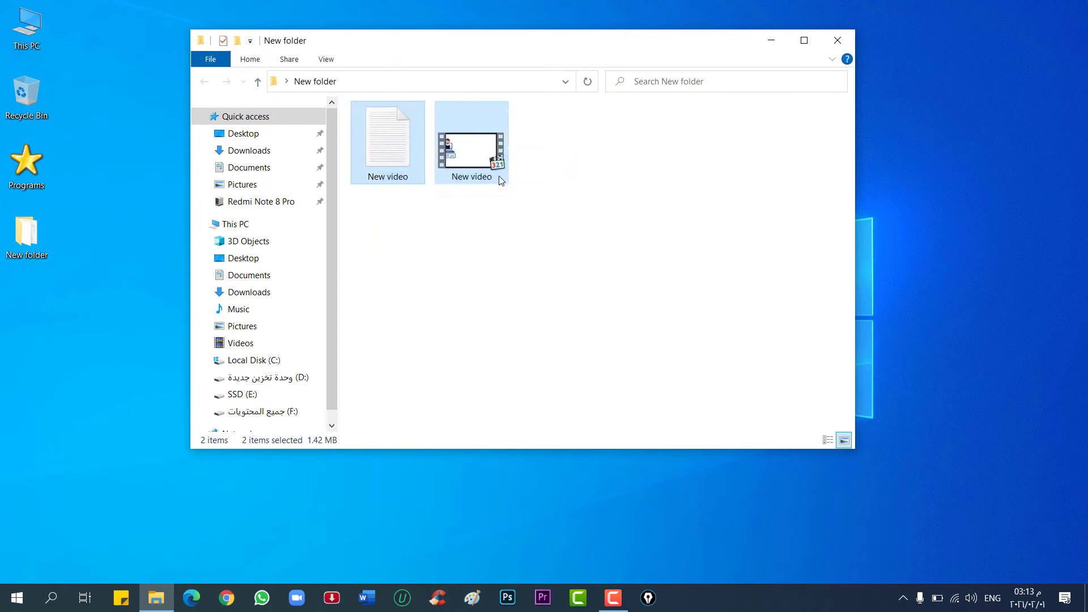
Open the New video text file and enter 1 on the first line and the start time 00:00:00,000 on the second
{"action": "left_click", "coordinate": [383, 169]}
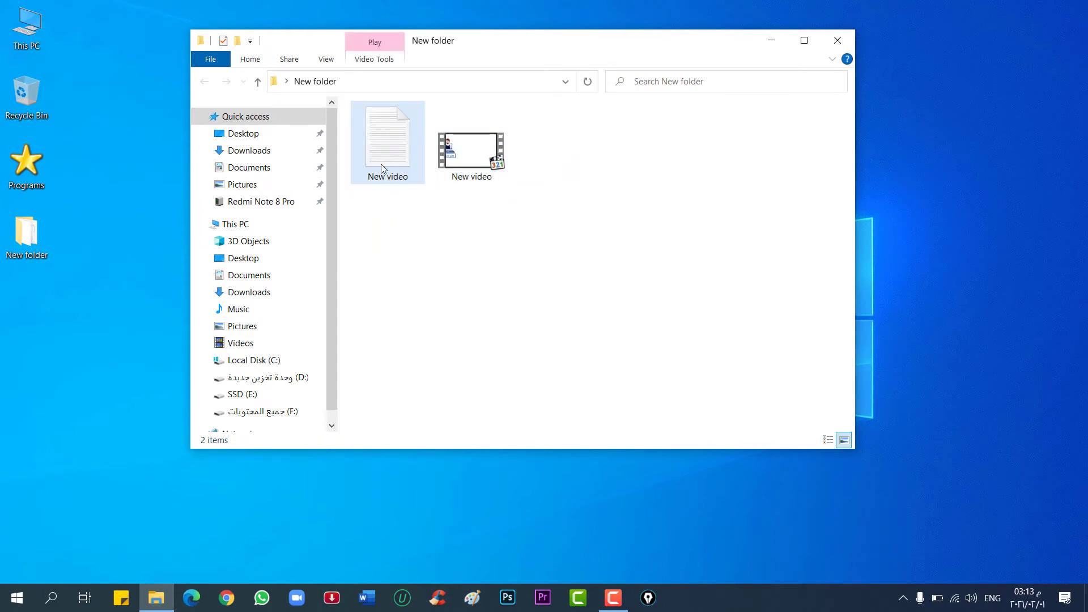
{"action": "double_click", "coordinate": [391, 166]}
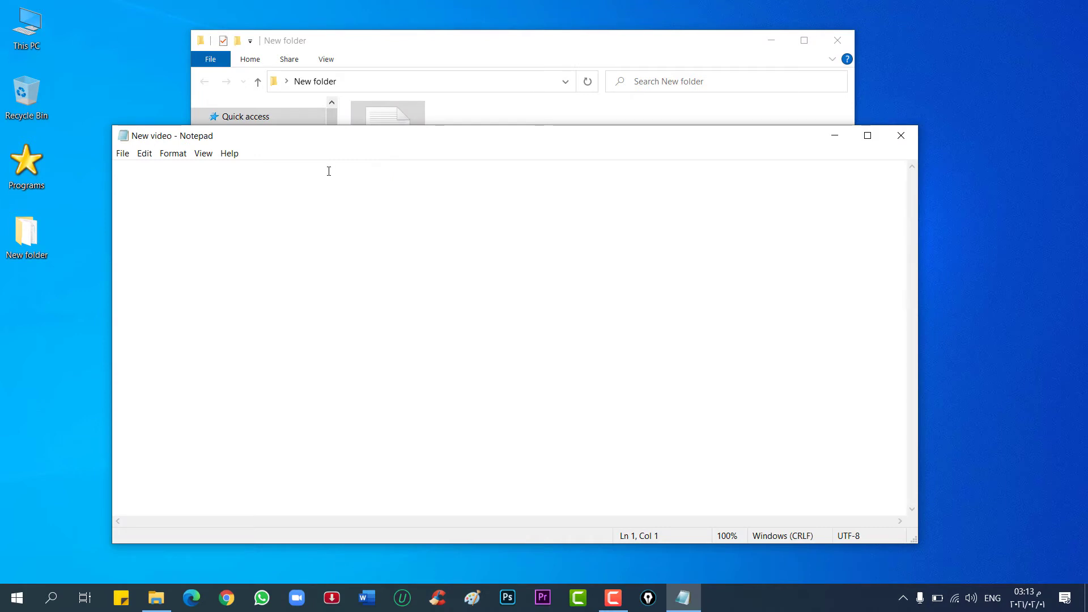
{"action": "type", "text": "1"}
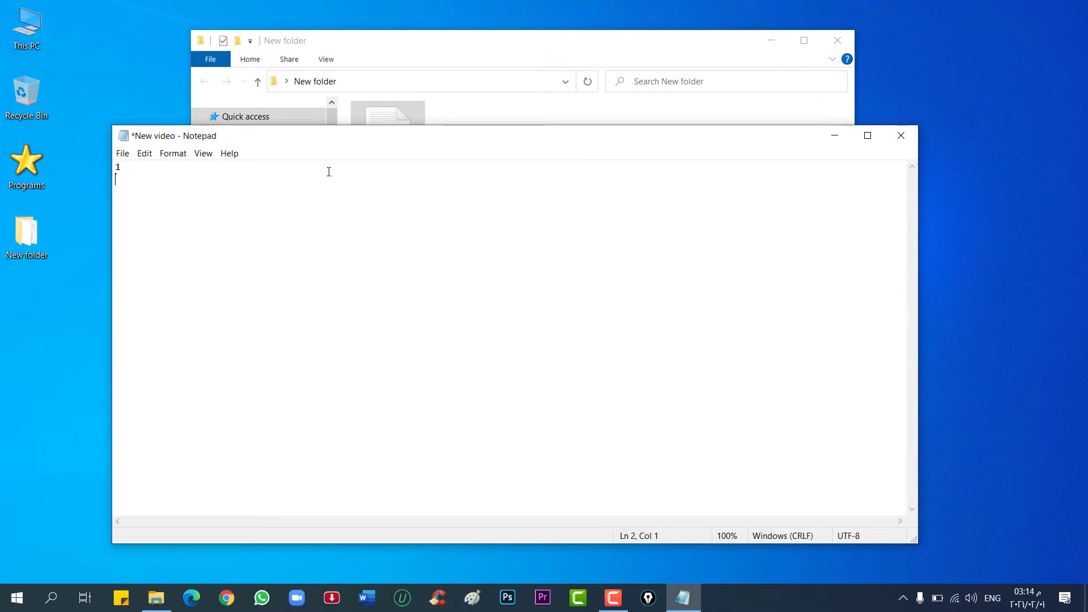
{"action": "type", "text": "00:"}
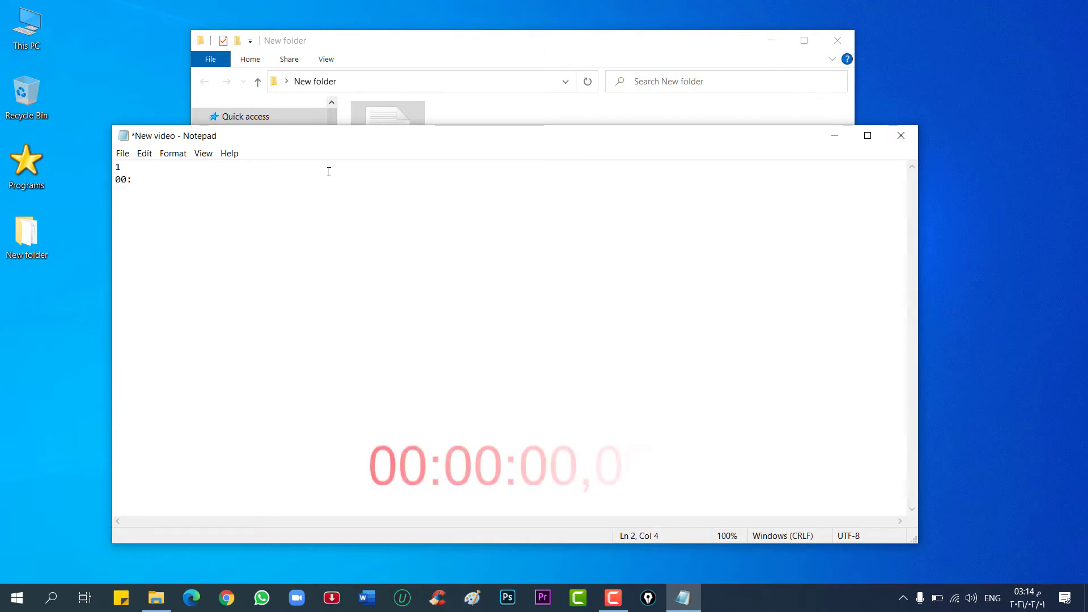
{"action": "type", "text": "00:00"}
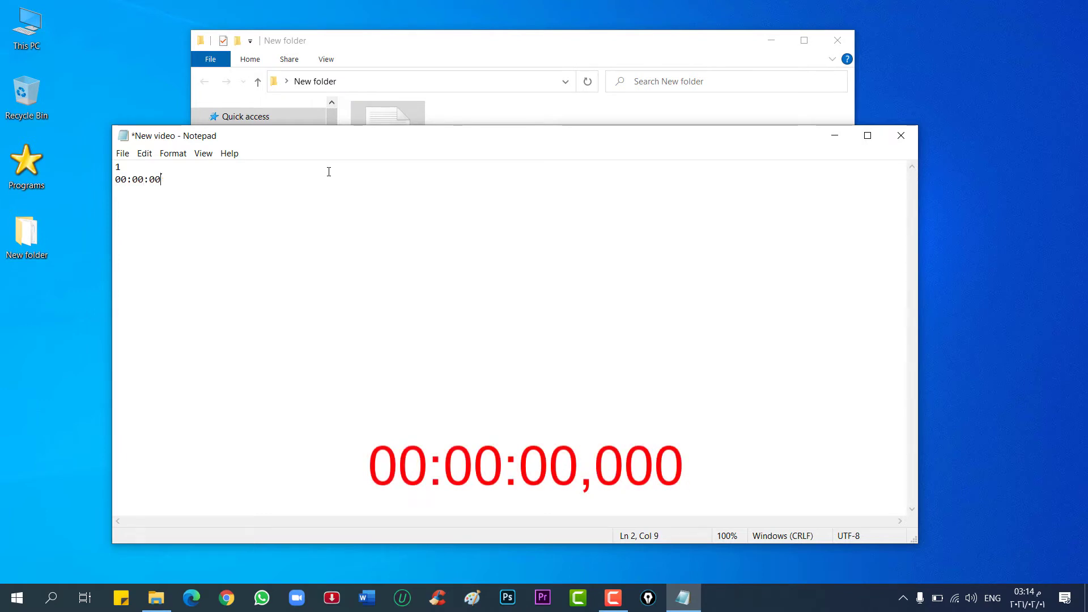
{"action": "type", "text": ",000"}
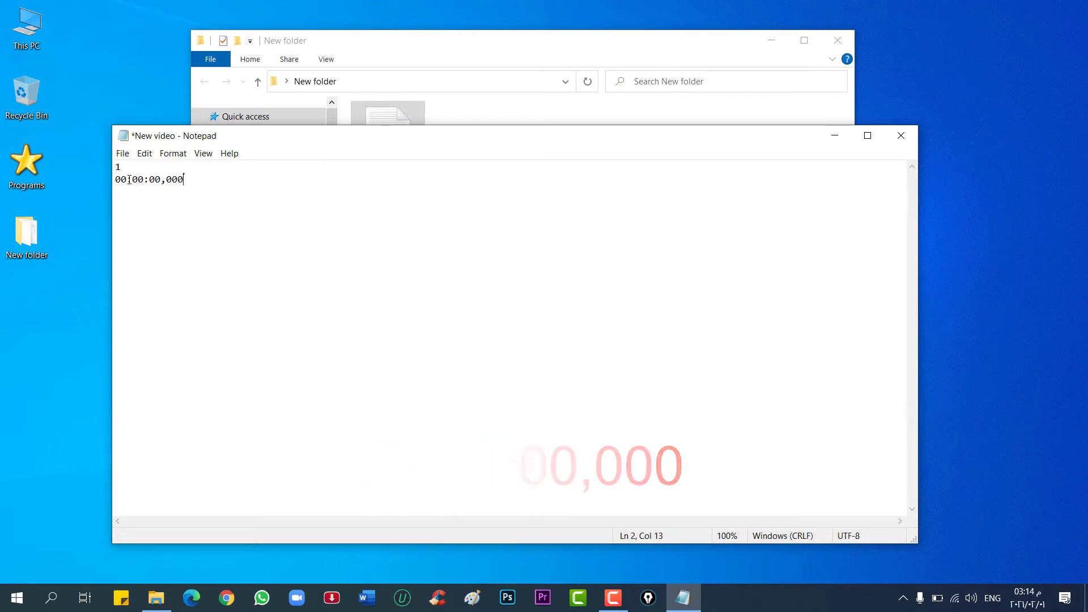
Append --> and a copy of 00:00:00,000 as the end time on the second line, followed by a new line
{"action": "left_click_drag", "start_coordinate": [128, 180], "coordinate": [167, 179]}
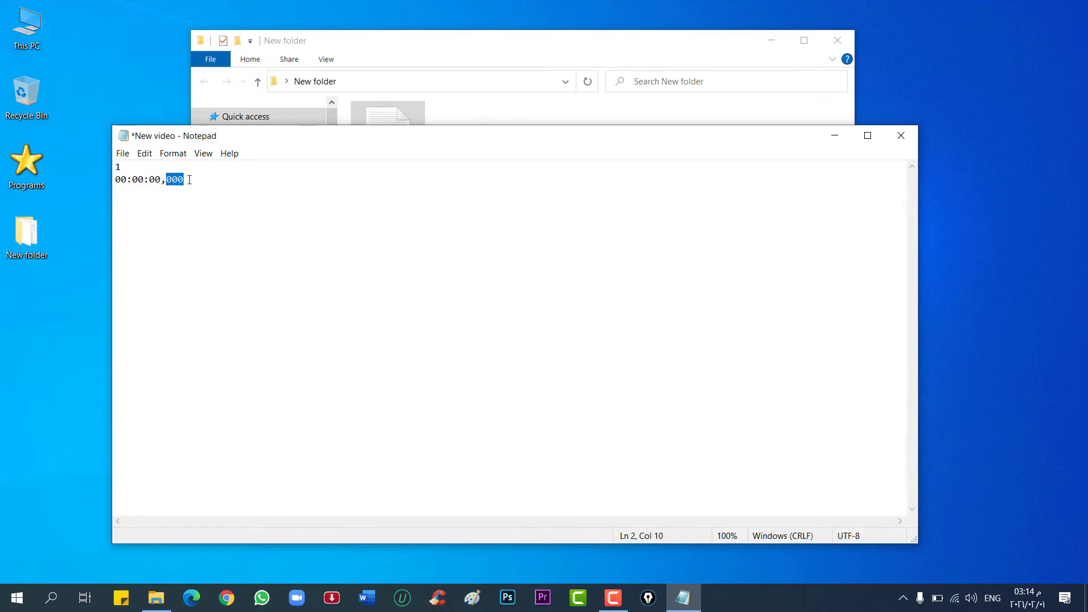
{"action": "left_click", "coordinate": [189, 180]}
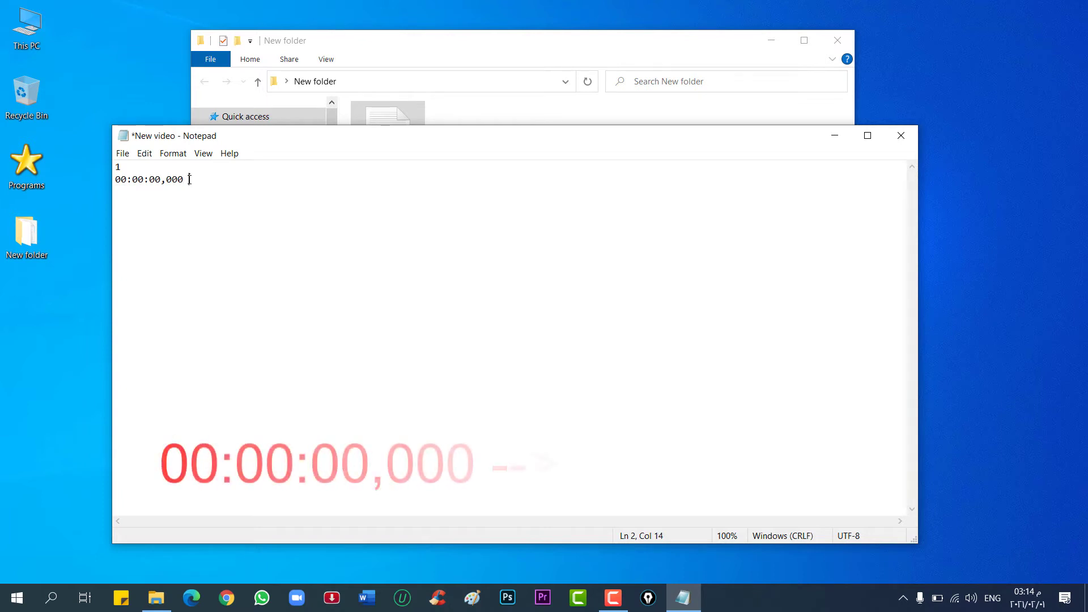
{"action": "type", "text": "-->"}
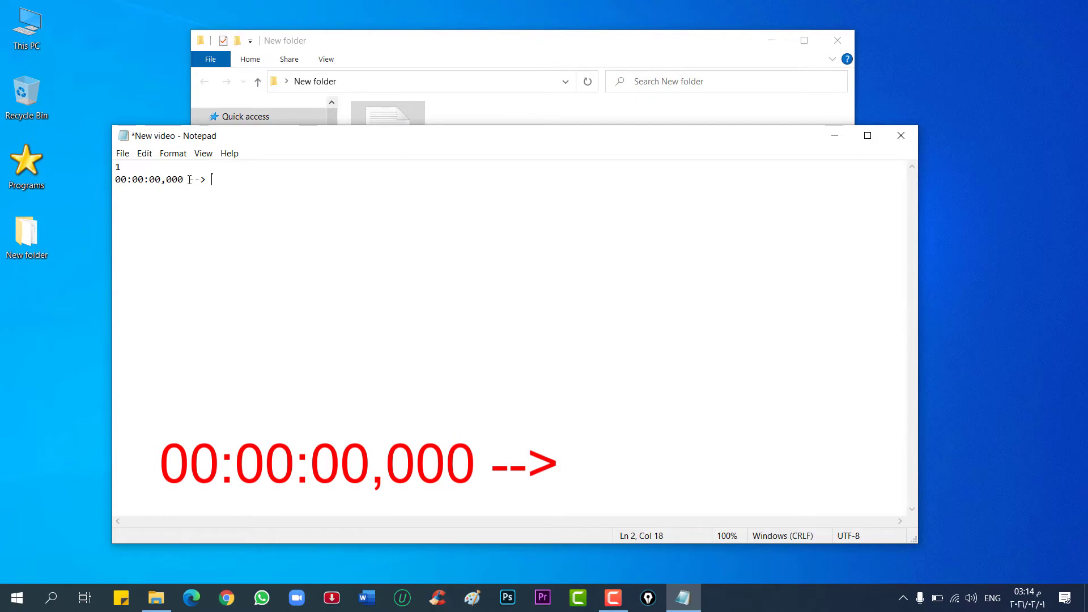
{"action": "left_click_drag", "start_coordinate": [184, 179], "coordinate": [115, 180]}
{"action": "key", "text": "ctrl+c"}
{"action": "left_click", "coordinate": [221, 179]}
{"action": "key", "text": "ctrl+v"}
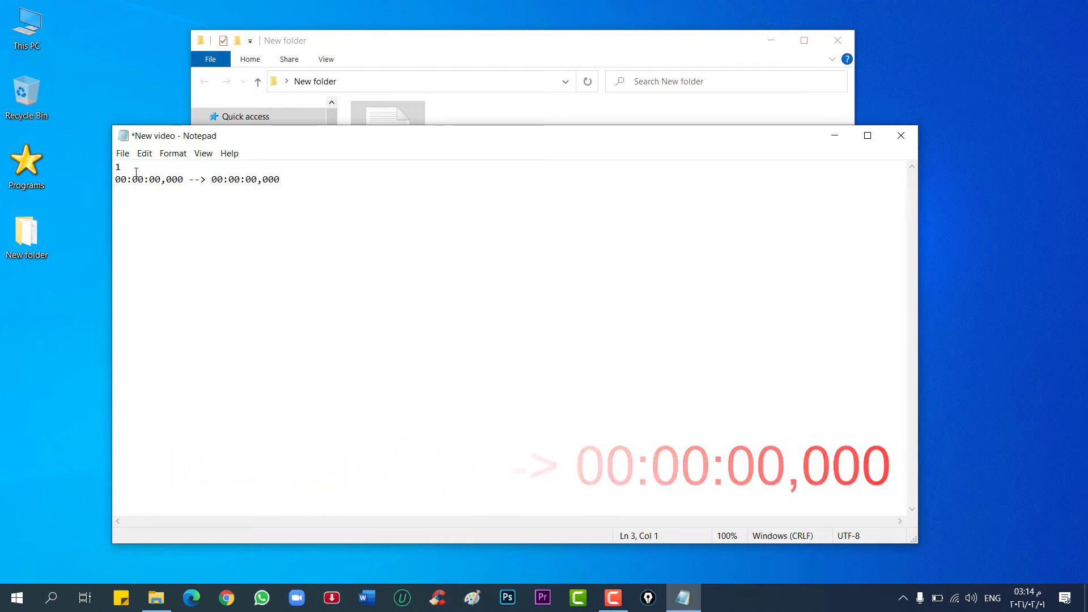
{"action": "left_click_drag", "start_coordinate": [136, 172], "coordinate": [113, 167]}
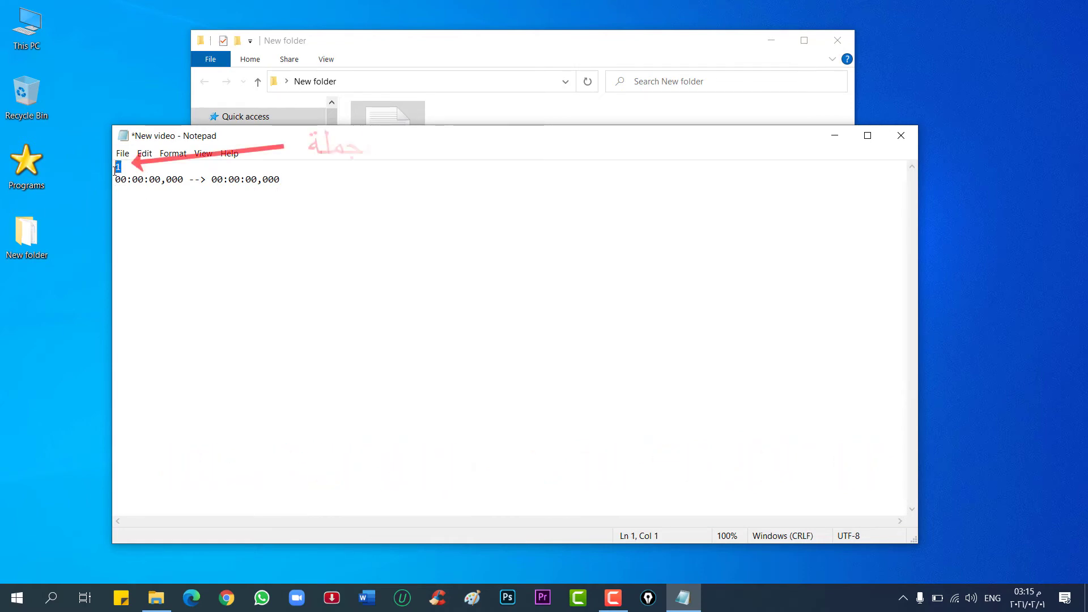
{"action": "left_click", "coordinate": [126, 193]}
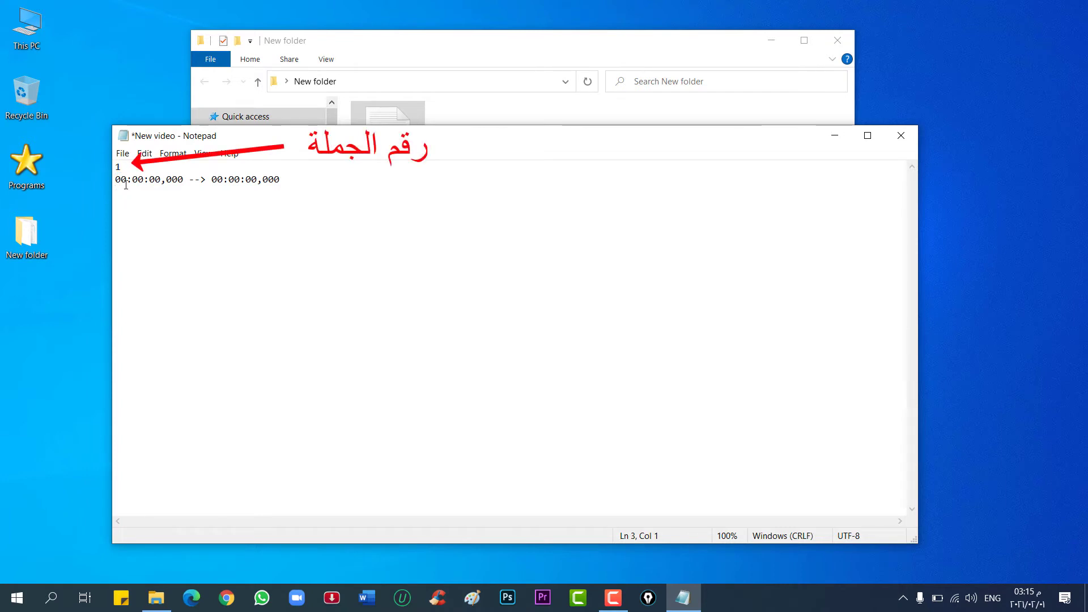
{"action": "left_click_drag", "start_coordinate": [184, 180], "coordinate": [115, 180]}
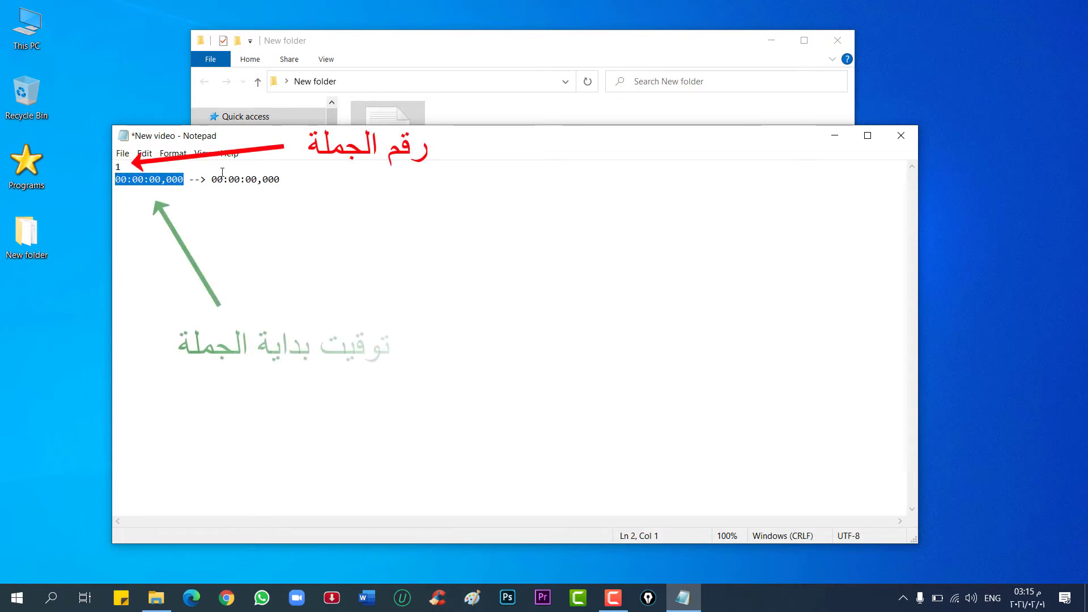
{"action": "left_click_drag", "start_coordinate": [280, 180], "coordinate": [212, 180]}
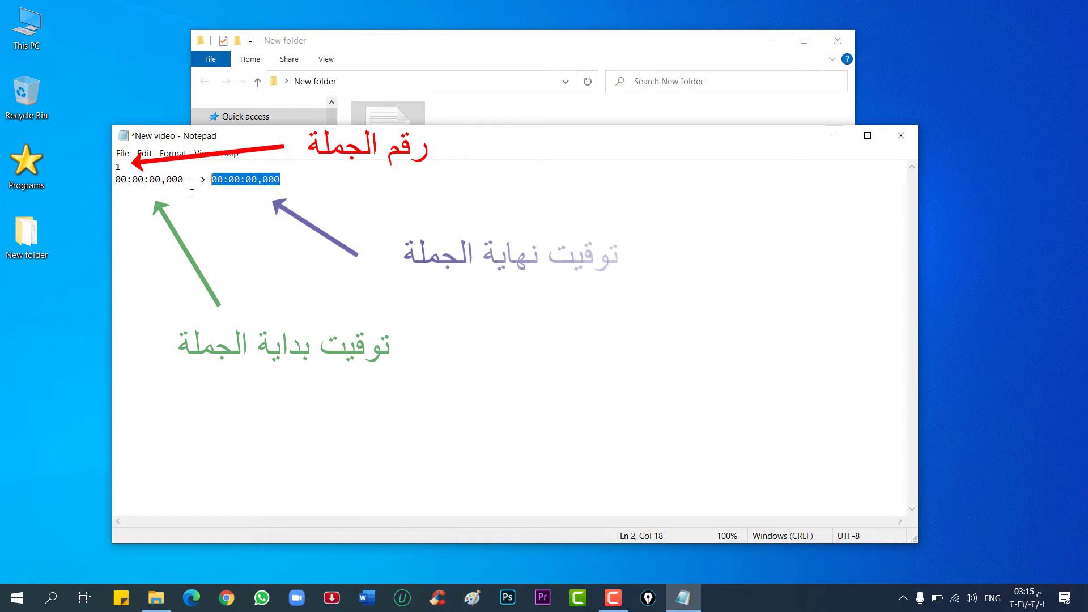
{"action": "left_click", "coordinate": [191, 193]}
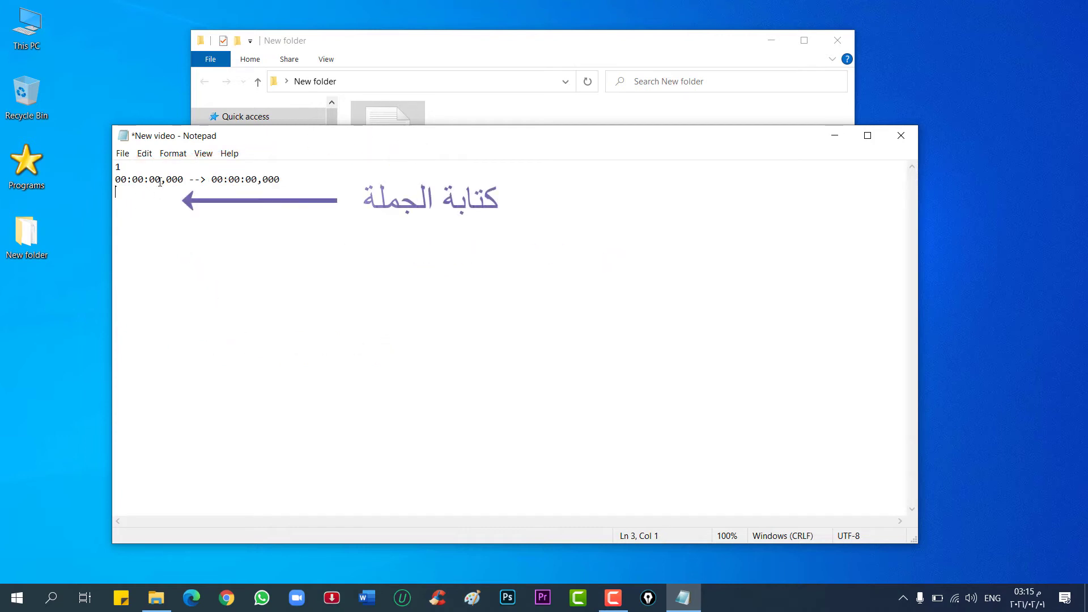
Play the New video file in the media player, pause it at 00:04 where the first sentence ends, and minimize the player
{"action": "left_click_drag", "start_coordinate": [380, 43], "coordinate": [409, 28]}
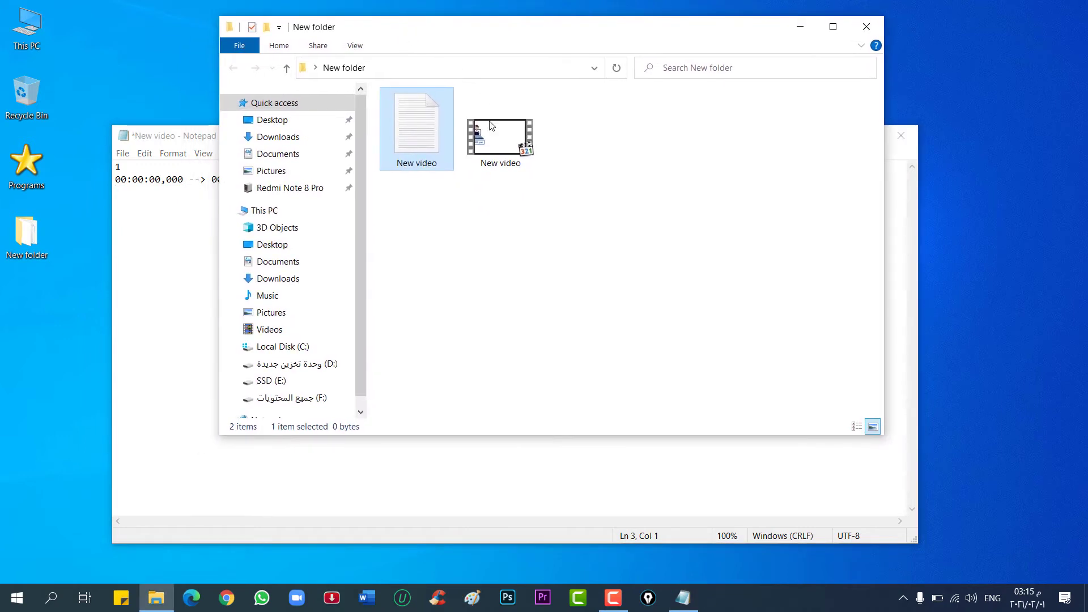
{"action": "left_click", "coordinate": [494, 132]}
{"action": "double_click", "coordinate": [496, 135]}
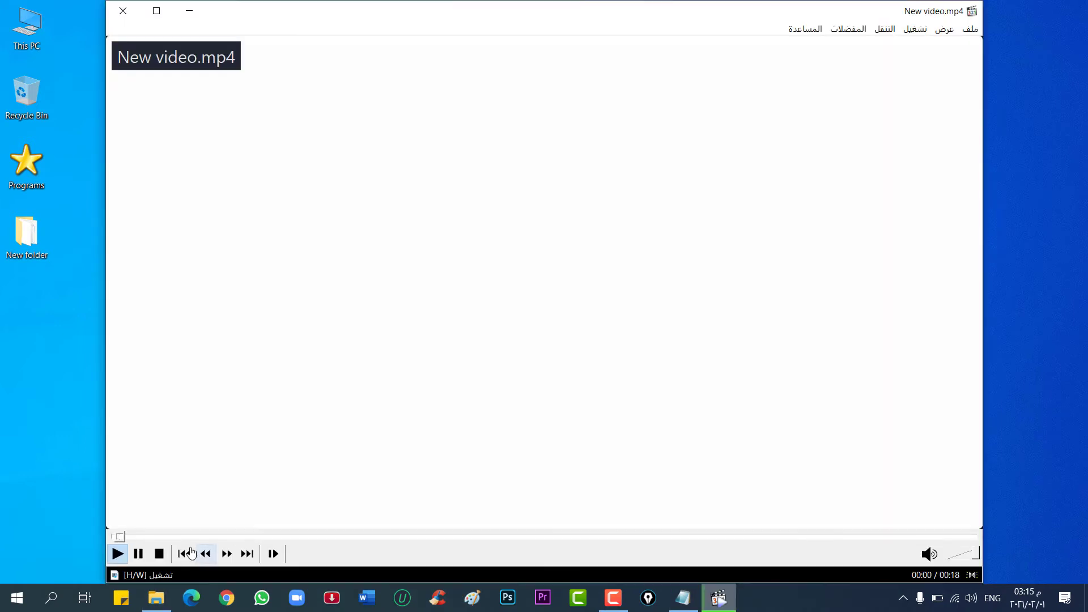
{"action": "left_click", "coordinate": [139, 554]}
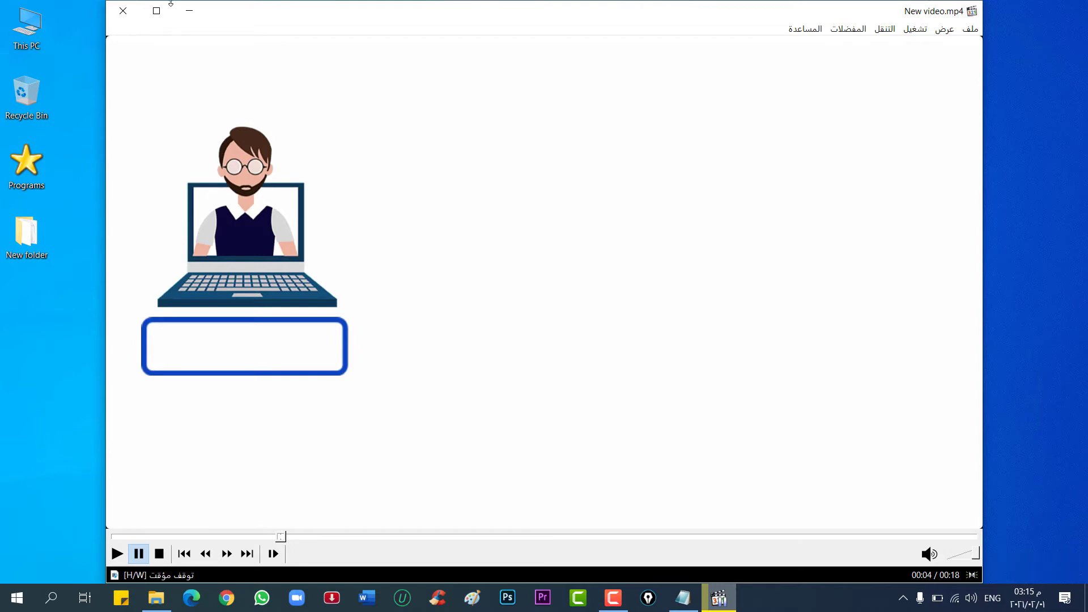
{"action": "left_click", "coordinate": [189, 11]}
Set the first entry's end time to 00:00:04,000 and write السلام عليكم ورحمة الله وبركاته متابعينا الكرام on the line beneath it
{"action": "left_click", "coordinate": [151, 180]}
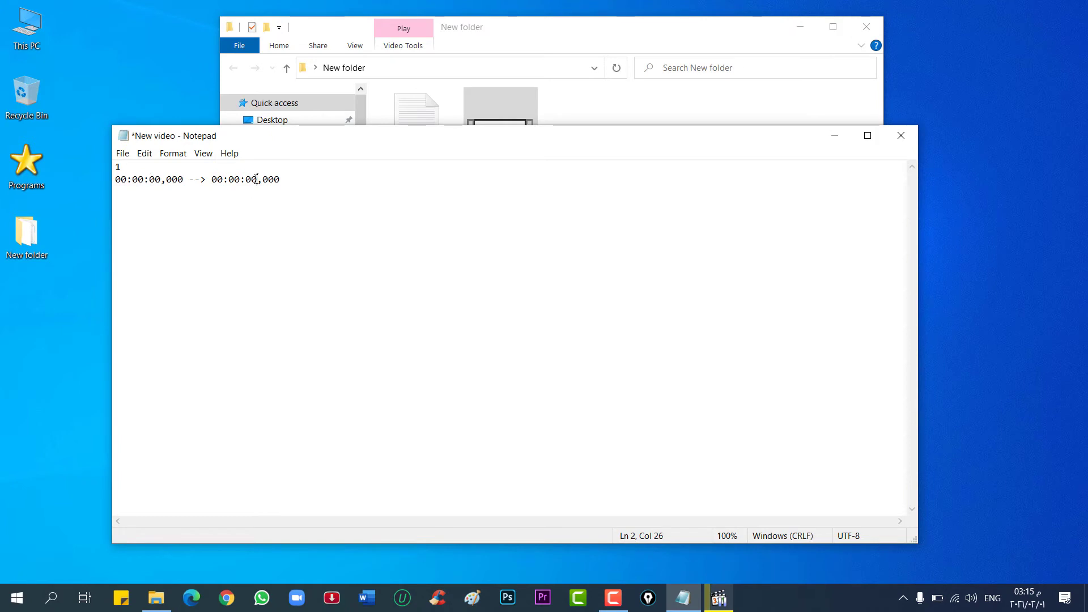
{"action": "left_click_drag", "start_coordinate": [257, 179], "coordinate": [252, 179]}
{"action": "key", "text": "alt+shift"}
{"action": "left_click", "coordinate": [273, 194]}
{"action": "type", "text": "السلام عليكم ورحمة الله وبركا"}
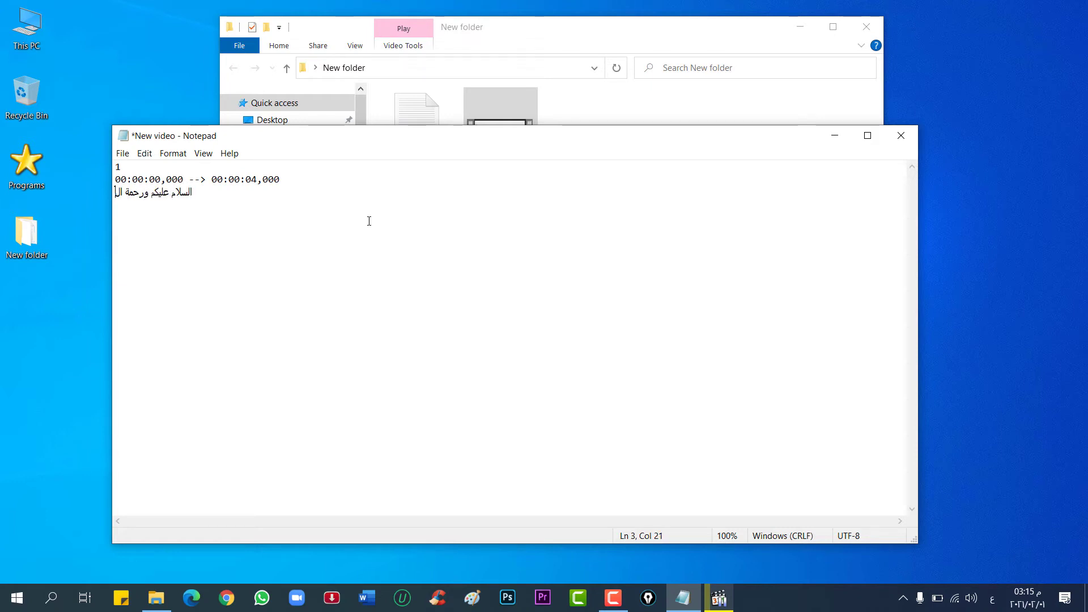
{"action": "type", "text": "ته متابعينا الكرام وأ"}
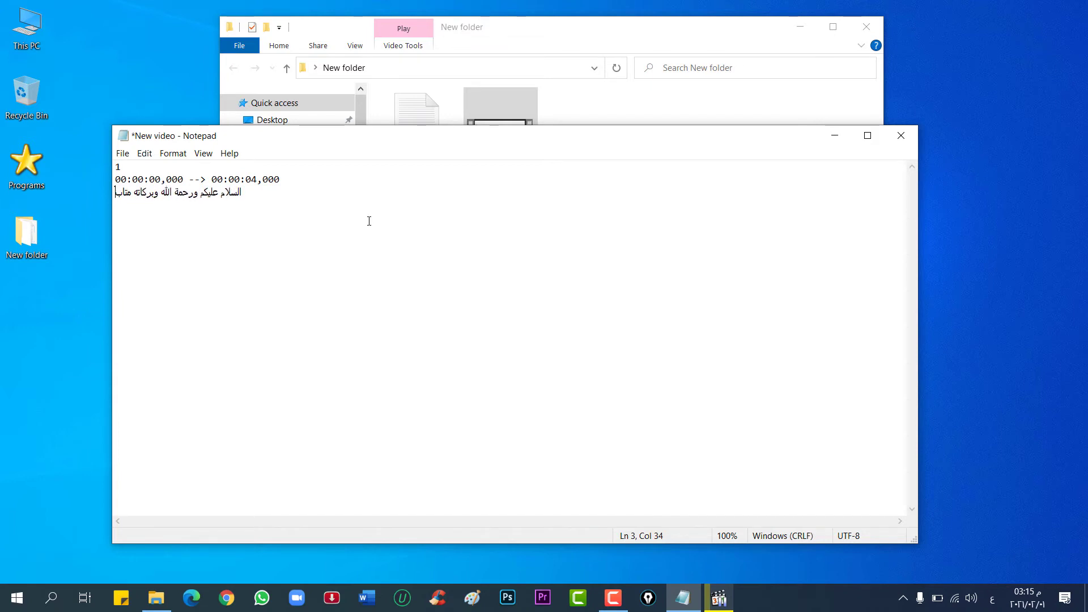
{"action": "key", "text": "BackSpace"}
{"action": "key", "text": "BackSpace"}
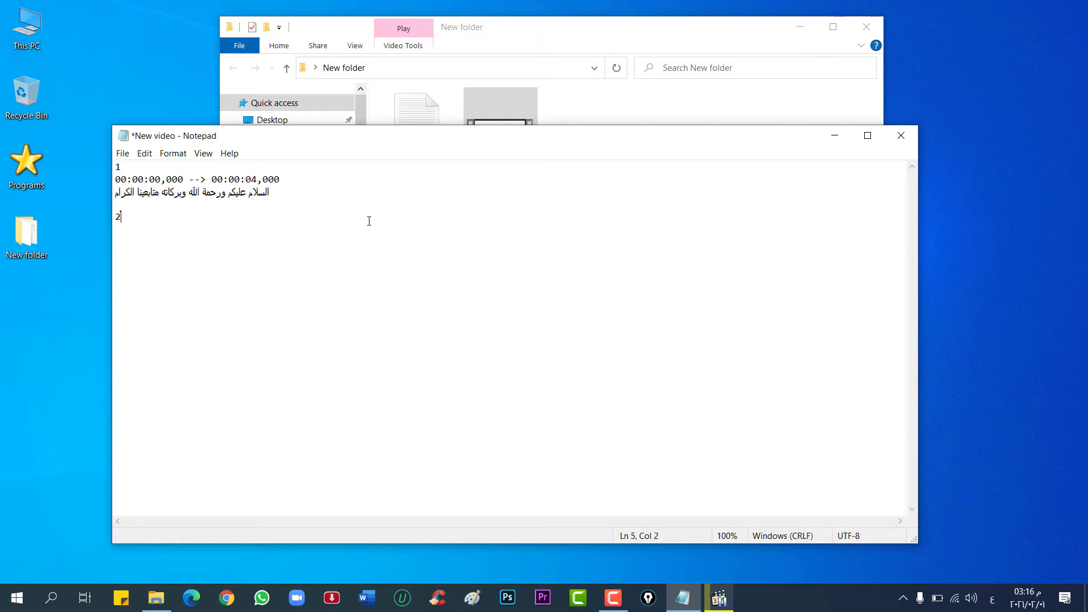
Start entry 2 with a copy of the first timing line and set its start time to 00:00:04,100
{"action": "left_click_drag", "start_coordinate": [280, 179], "coordinate": [114, 183]}
{"action": "key", "text": "ctrl+c"}
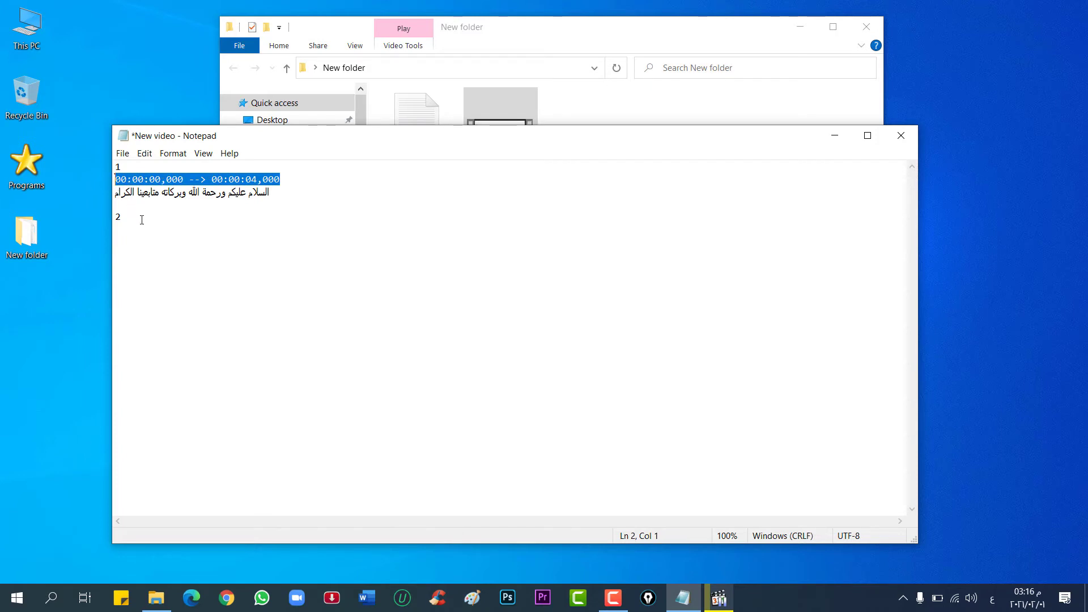
{"action": "left_click", "coordinate": [124, 236]}
{"action": "key", "text": "ctrl+v"}
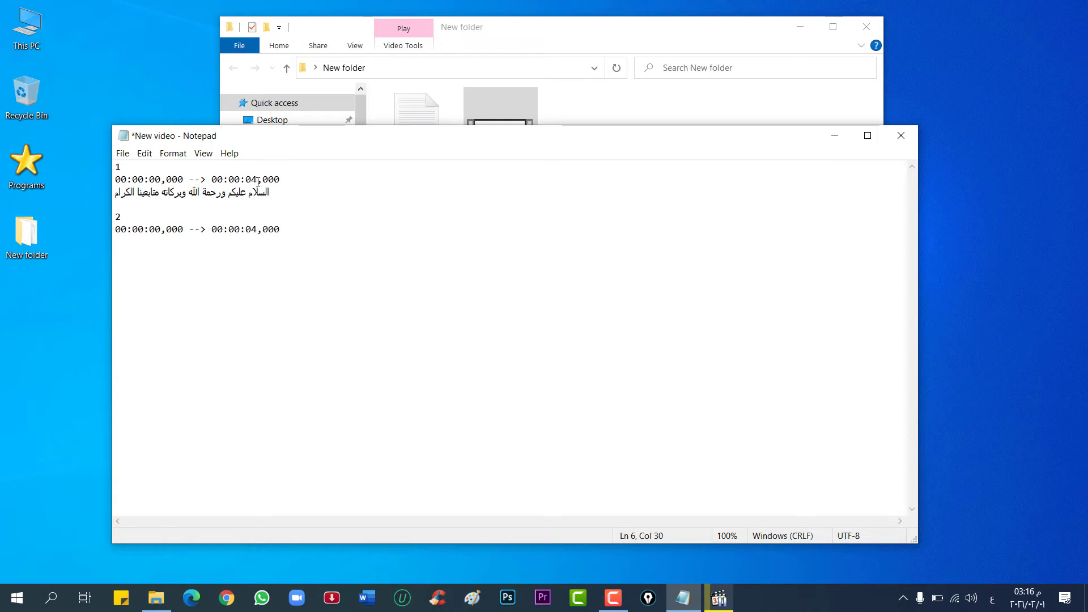
{"action": "left_click_drag", "start_coordinate": [161, 230], "coordinate": [154, 229]}
{"action": "left_click_drag", "start_coordinate": [259, 179], "coordinate": [251, 179]}
{"action": "left_click_drag", "start_coordinate": [162, 230], "coordinate": [166, 230]}
Play the video on to 00:07 and set entry 2's end time to 00:00:07,000 in the text file, followed by a new line
{"action": "left_click_drag", "start_coordinate": [257, 230], "coordinate": [251, 230]}
{"action": "left_click", "coordinate": [719, 598]}
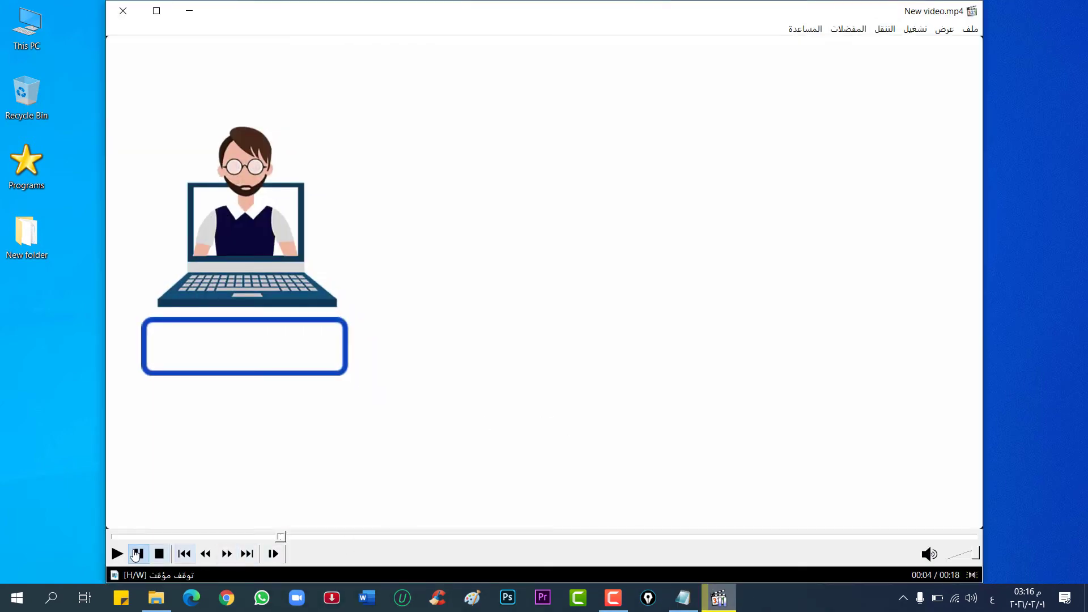
{"action": "left_click", "coordinate": [136, 555]}
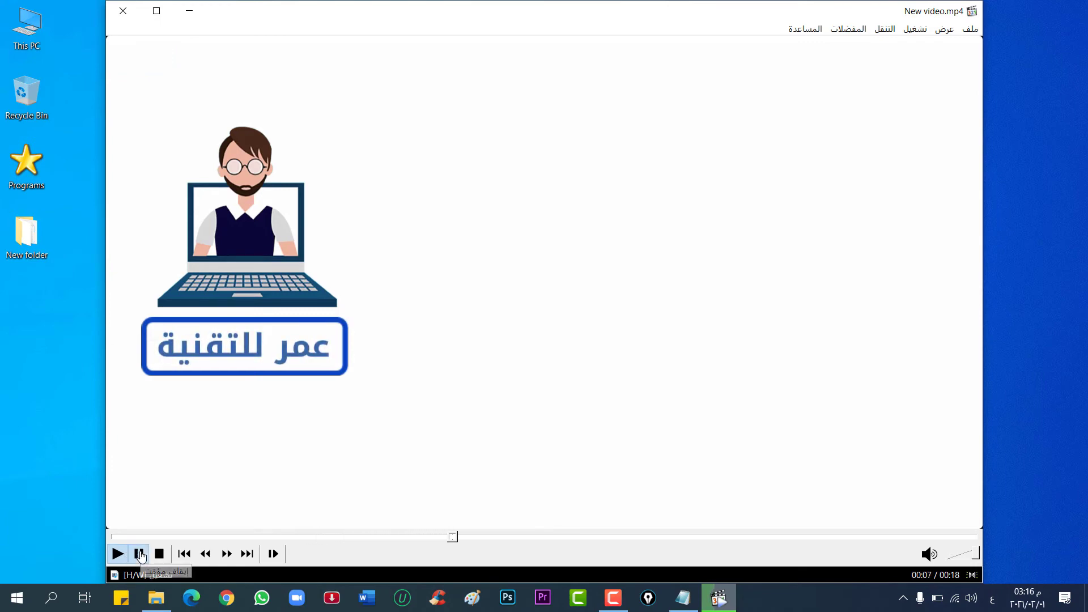
{"action": "left_click", "coordinate": [139, 554]}
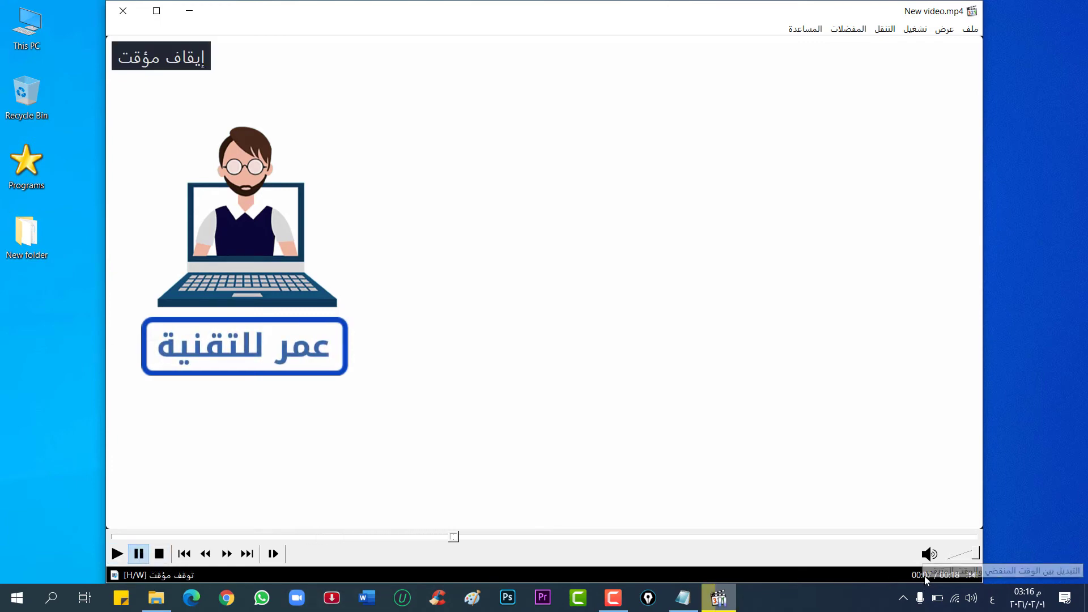
{"action": "left_click", "coordinate": [683, 598]}
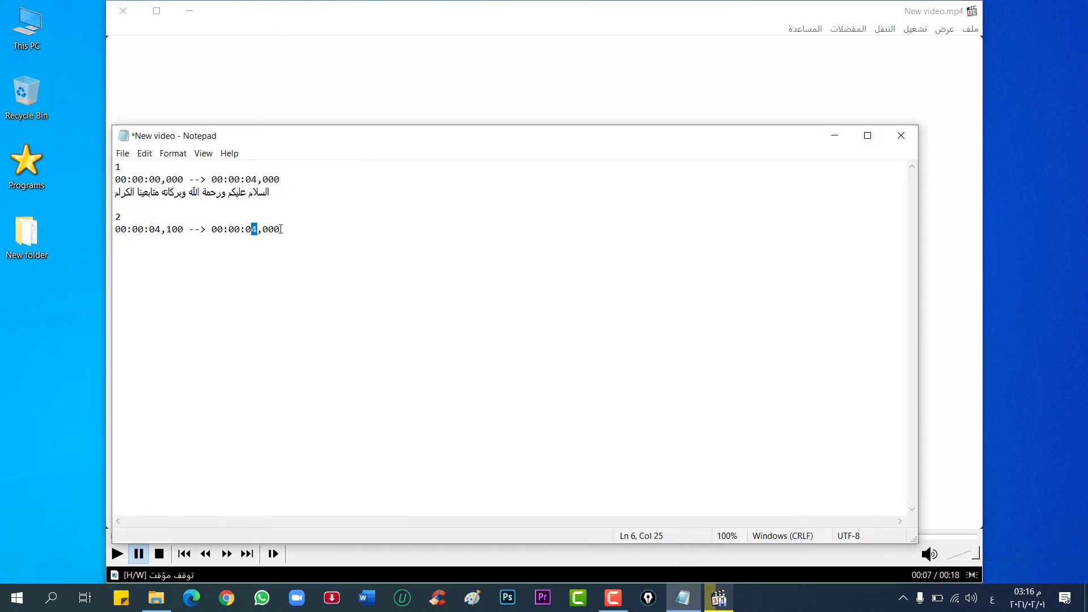
{"action": "key", "text": "Return"}
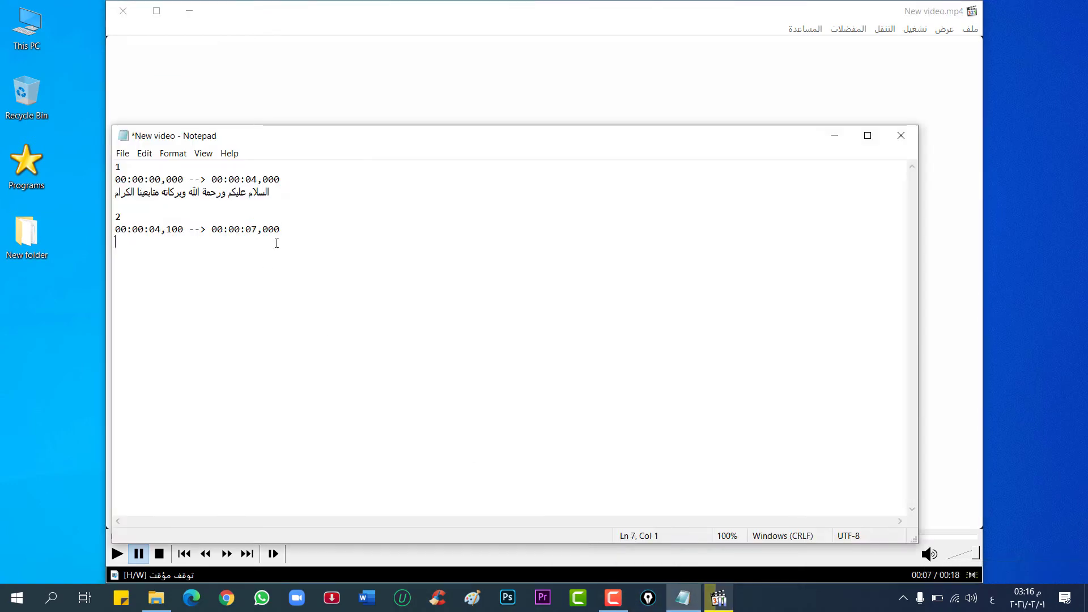
Write وأهلا وسهلا بكم في فيديو جديد على قناة عمر للتقنية as the subtitle text of entry 2
{"action": "type", "text": "وأهلا وسهلا"}
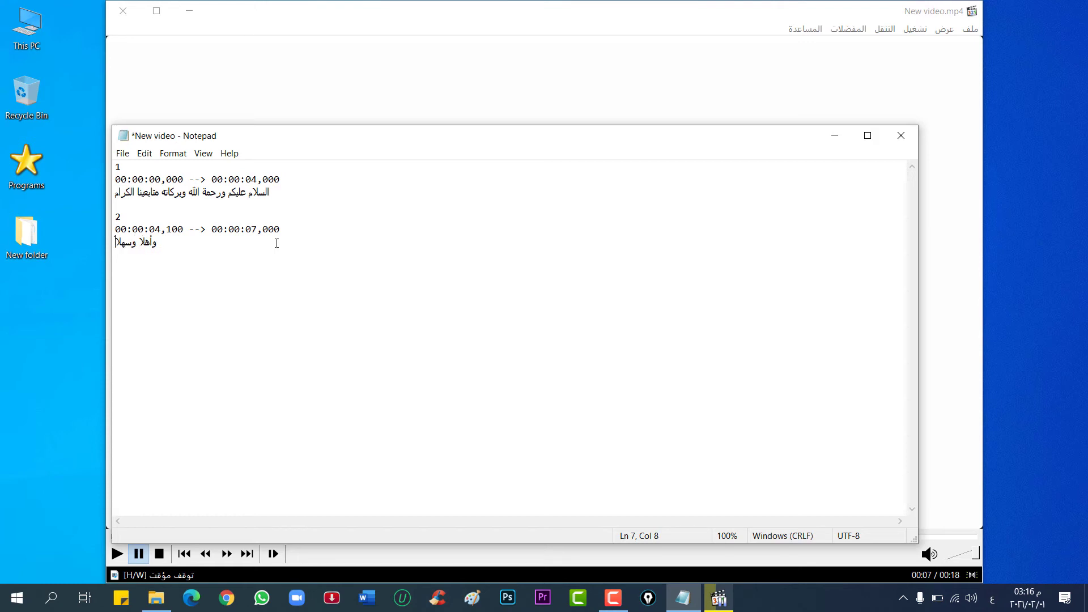
{"action": "type", "text": " بكم في فيديو جديد على قناة عمر"}
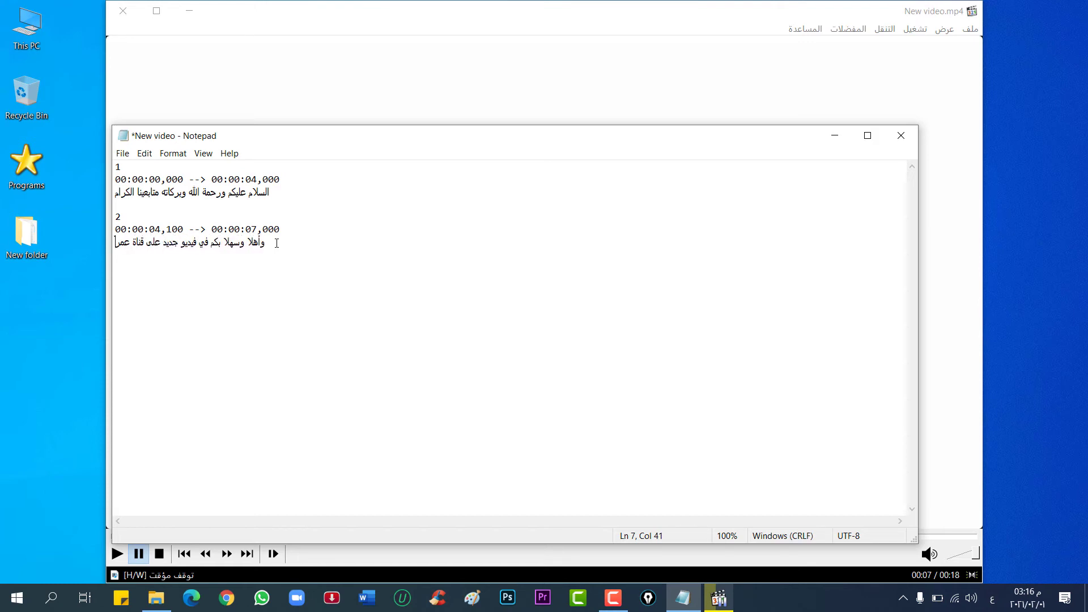
{"action": "type", "text": " للتقنية"}
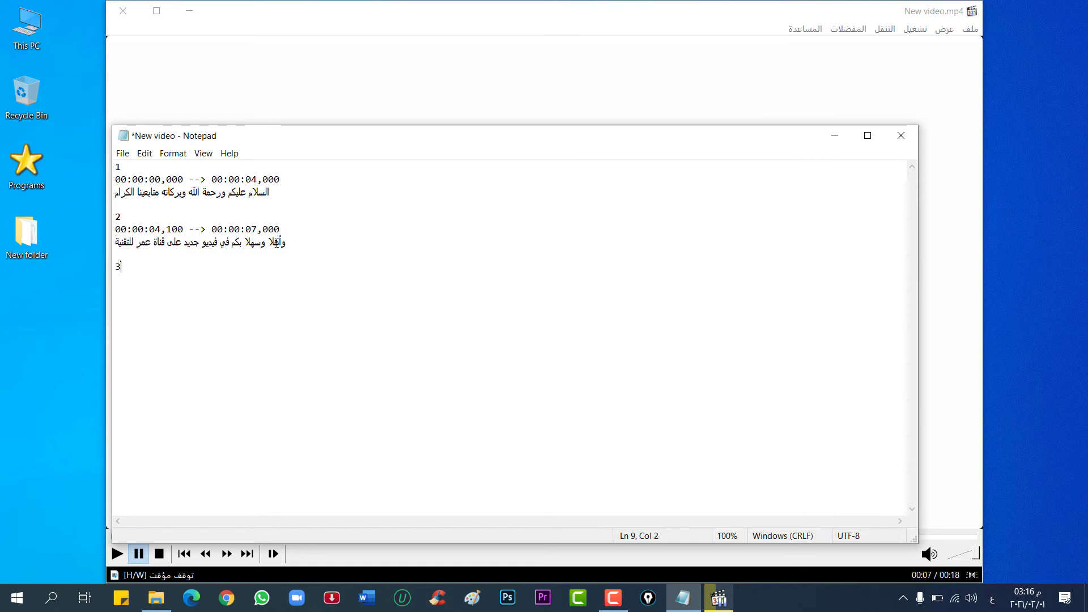
Paste the copied timing line under entry number 3 and set its start time to 00:00:07,100
{"action": "key", "text": "Return"}
{"action": "key", "text": "ctrl+v"}
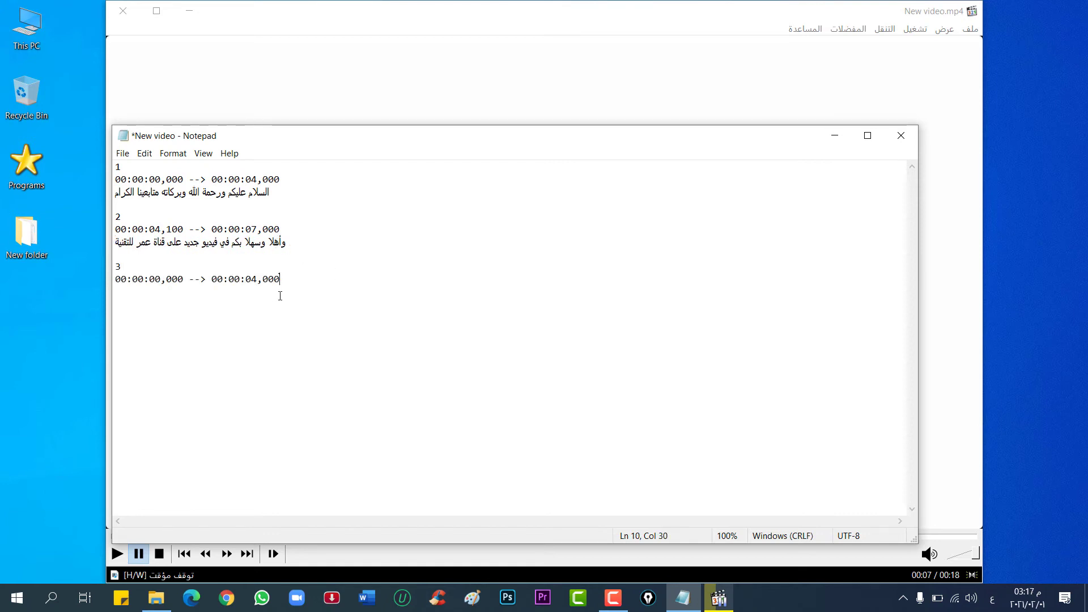
{"action": "left_click_drag", "start_coordinate": [258, 229], "coordinate": [252, 229]}
{"action": "left_click", "coordinate": [160, 280]}
{"action": "left_click_drag", "start_coordinate": [167, 280], "coordinate": [172, 280]}
{"action": "type", "text": "1"}
Play the video on to 00:14 and set entry 3's end time to 00:00:14,000 in the text file
{"action": "left_click", "coordinate": [241, 280]}
{"action": "left_click", "coordinate": [547, 17]}
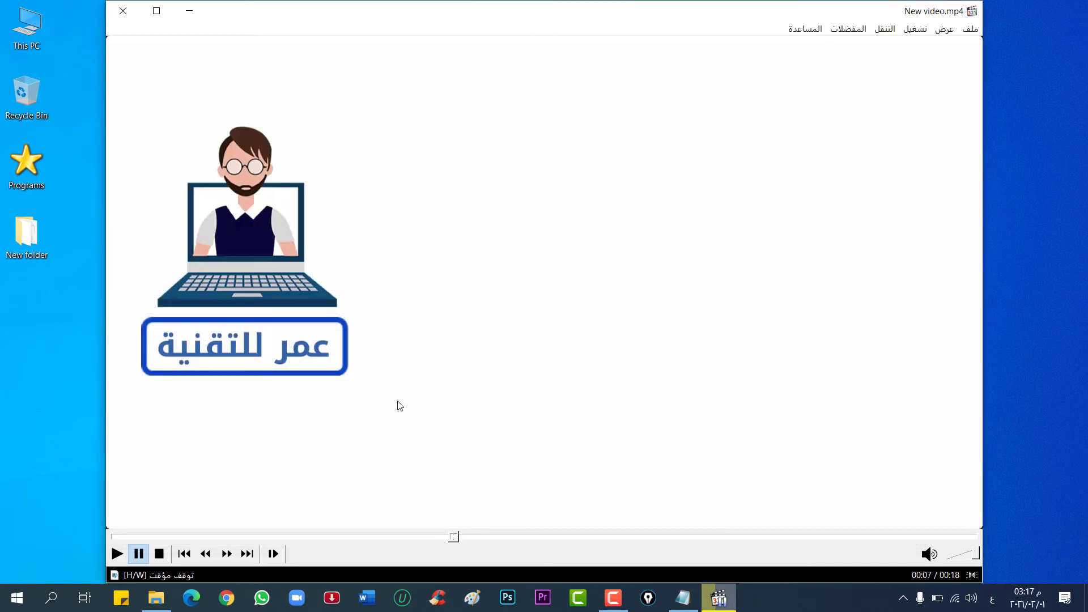
{"action": "left_click", "coordinate": [117, 554]}
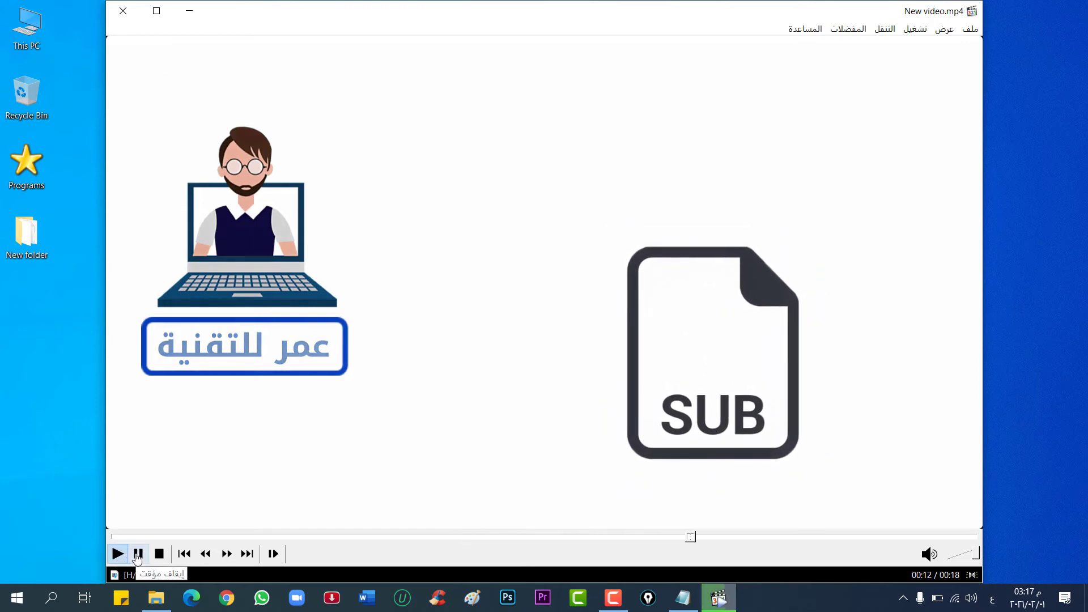
{"action": "left_click", "coordinate": [137, 554]}
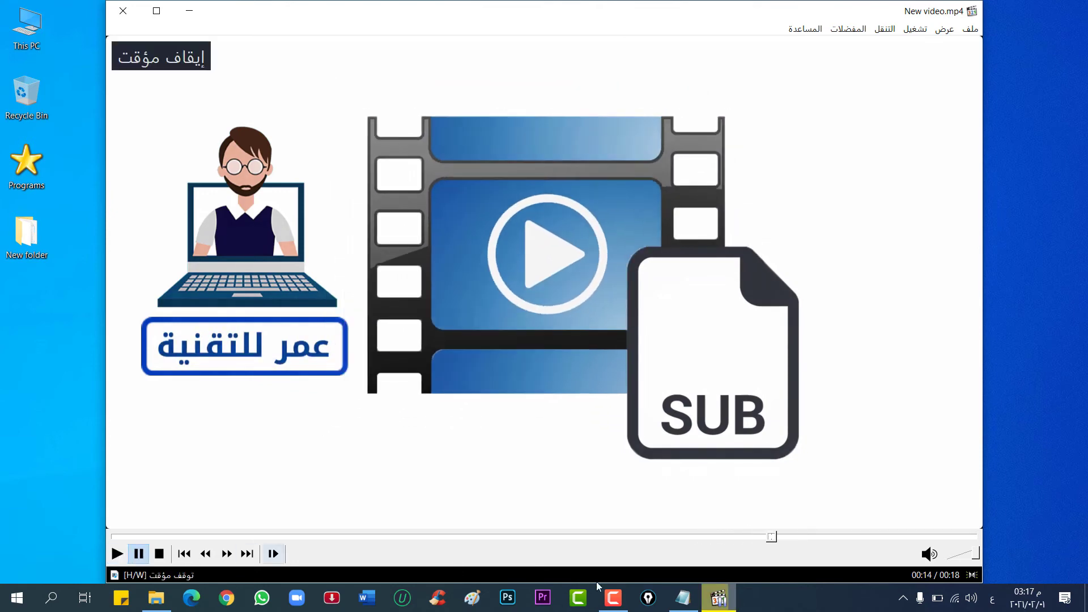
{"action": "left_click", "coordinate": [678, 606]}
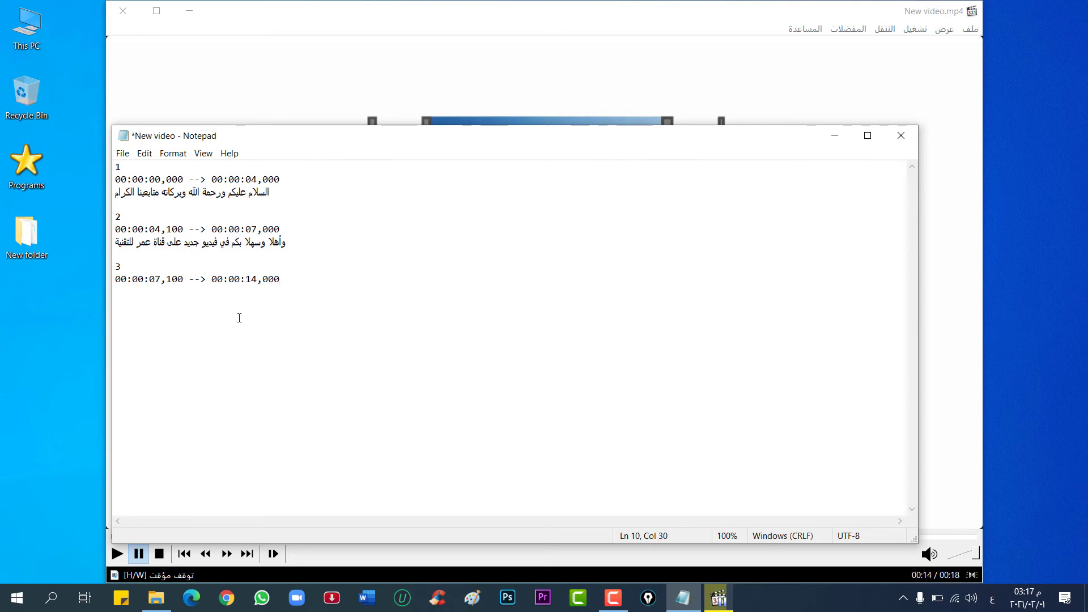
Write في فيديو اليوم سنتعلم طريقة كتابة سفلية أو ترجمة لأي فيديو تريده as the subtitle text of entry 3
{"action": "type", "text": "ديو اليوم ستتعلم "}
{"action": "type", "text": "طريقة كتابة"}
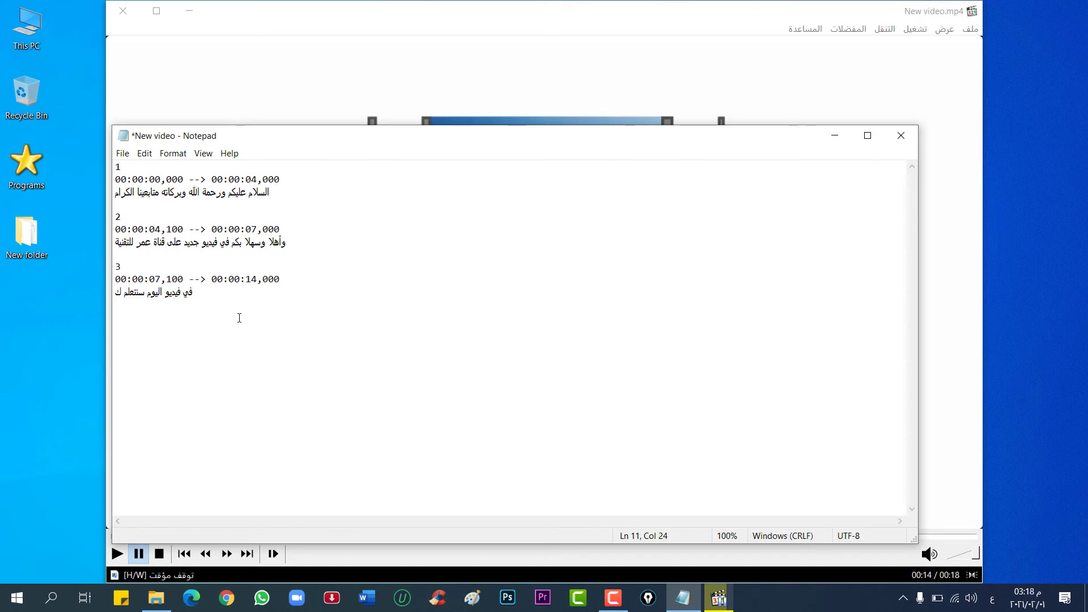
{"action": "type", "text": " سفلية "}
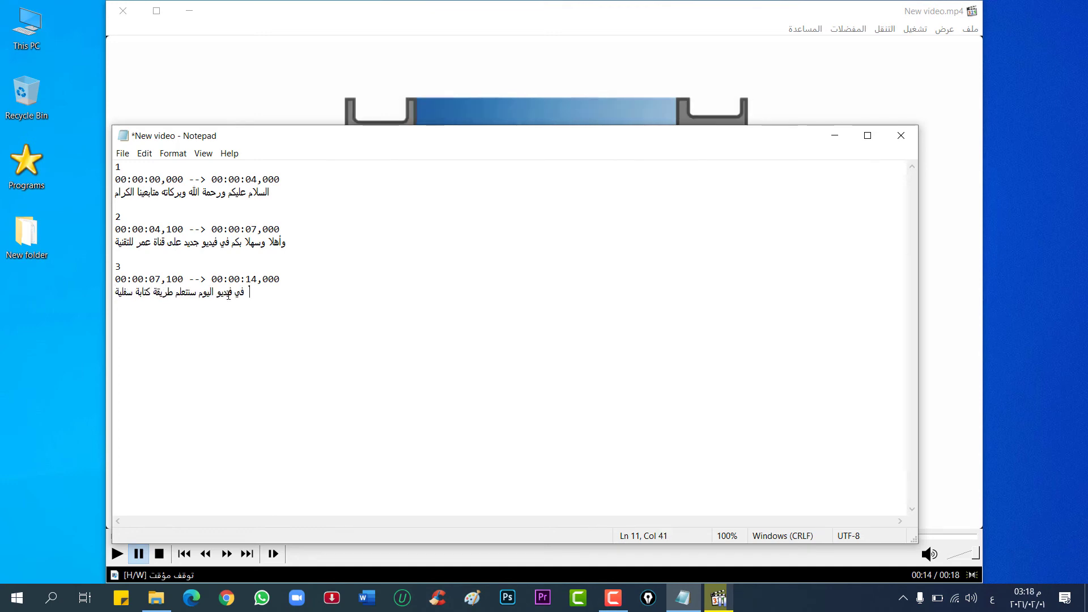
{"action": "type", "text": "أو ترجمة لأي فيديو تريده"}
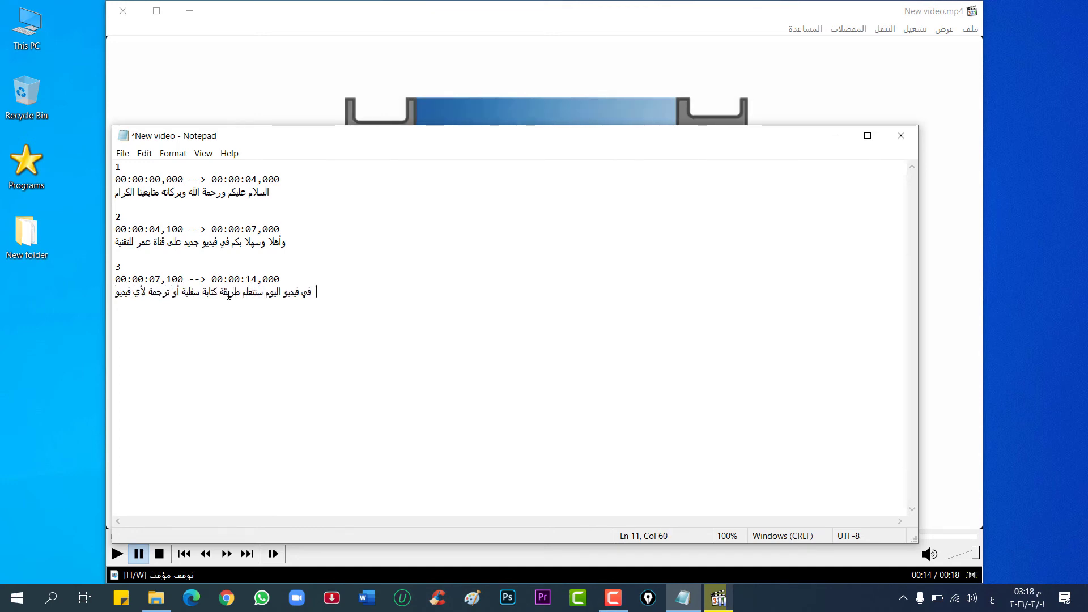
Add entry number 4 after a blank line and paste the copied timing line beneath it
{"action": "key", "text": "Return"}
{"action": "type", "text": "4"}
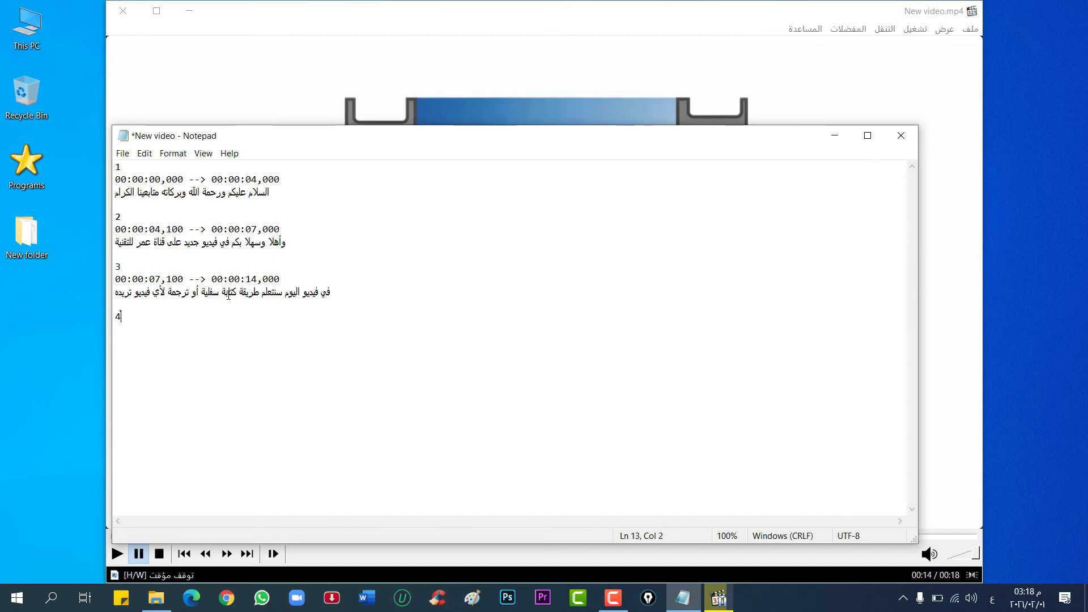
{"action": "key", "text": "ctrl+v"}
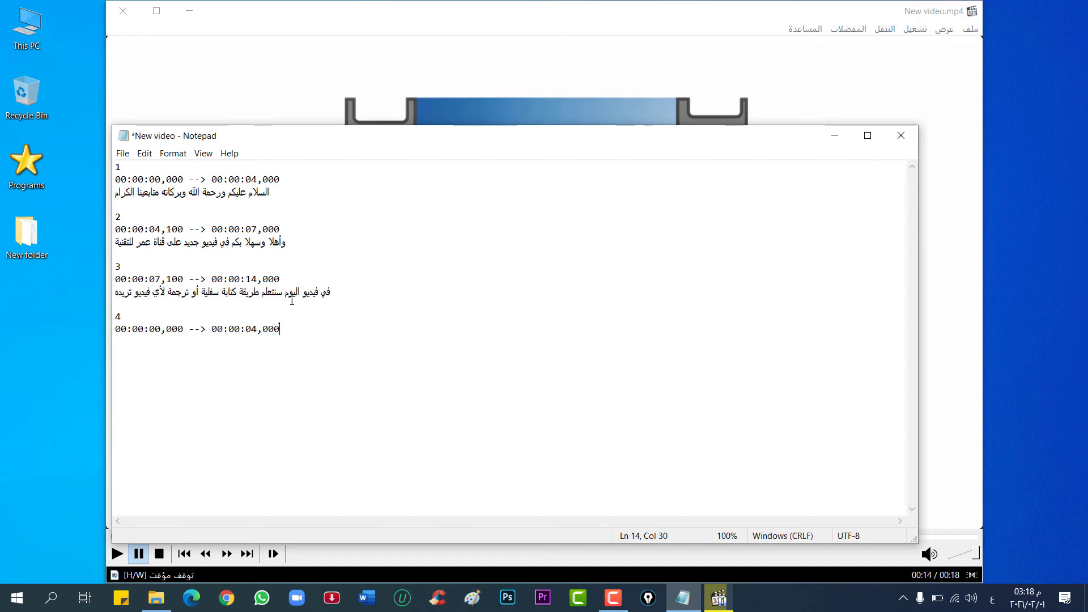
Play the video on to 00:16 and write بدون استخدام أي برامج as the subtitle text of entry 4
{"action": "left_click", "coordinate": [385, 18]}
{"action": "left_click", "coordinate": [116, 559]}
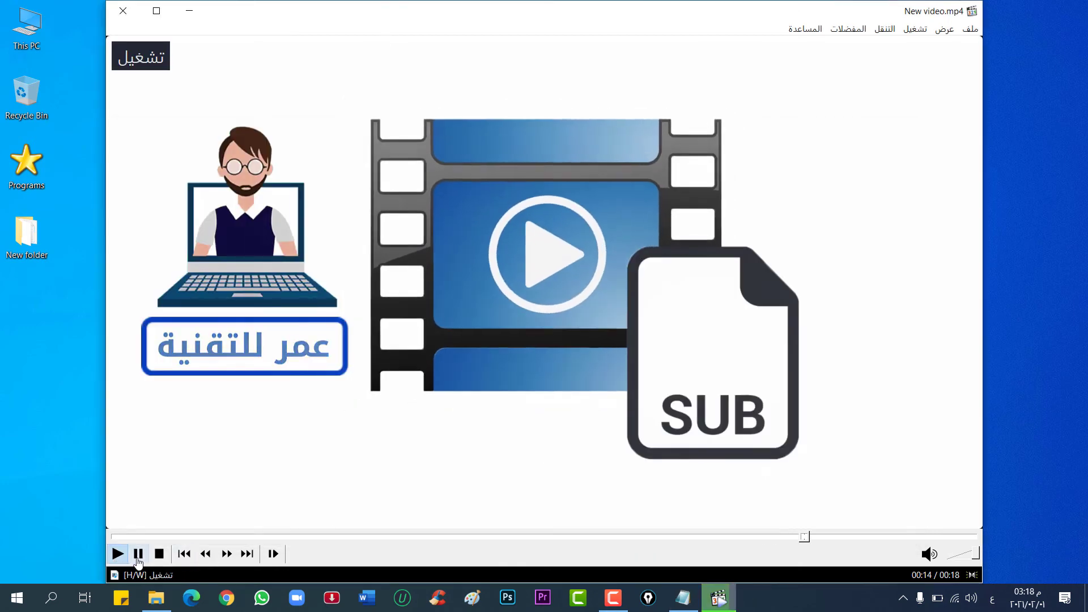
{"action": "left_click", "coordinate": [139, 554]}
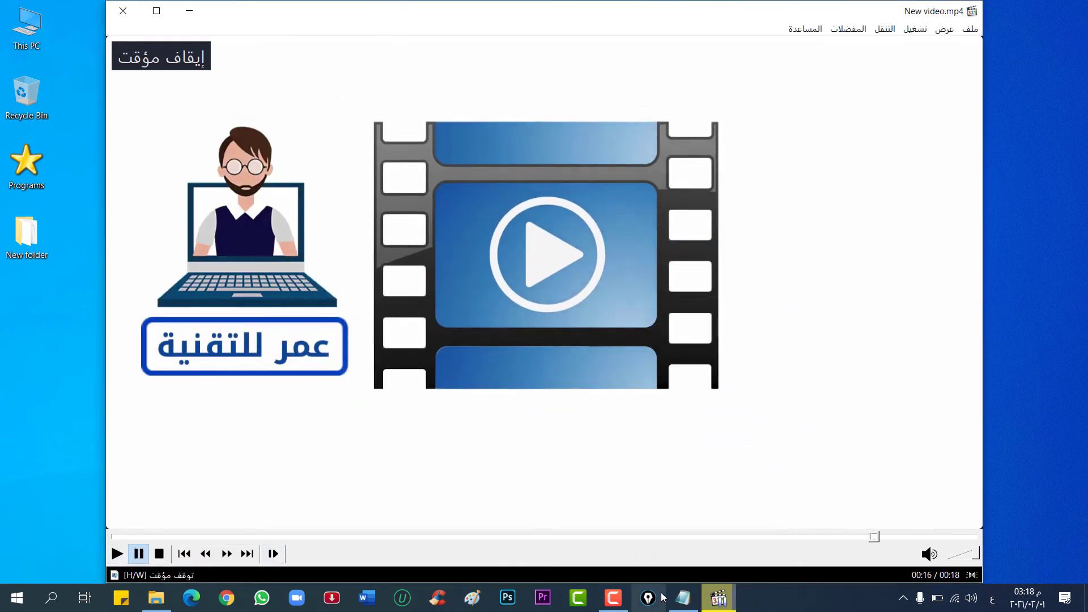
{"action": "left_click", "coordinate": [683, 598]}
{"action": "key", "text": "Return"}
{"action": "type", "text": "بدون ا"}
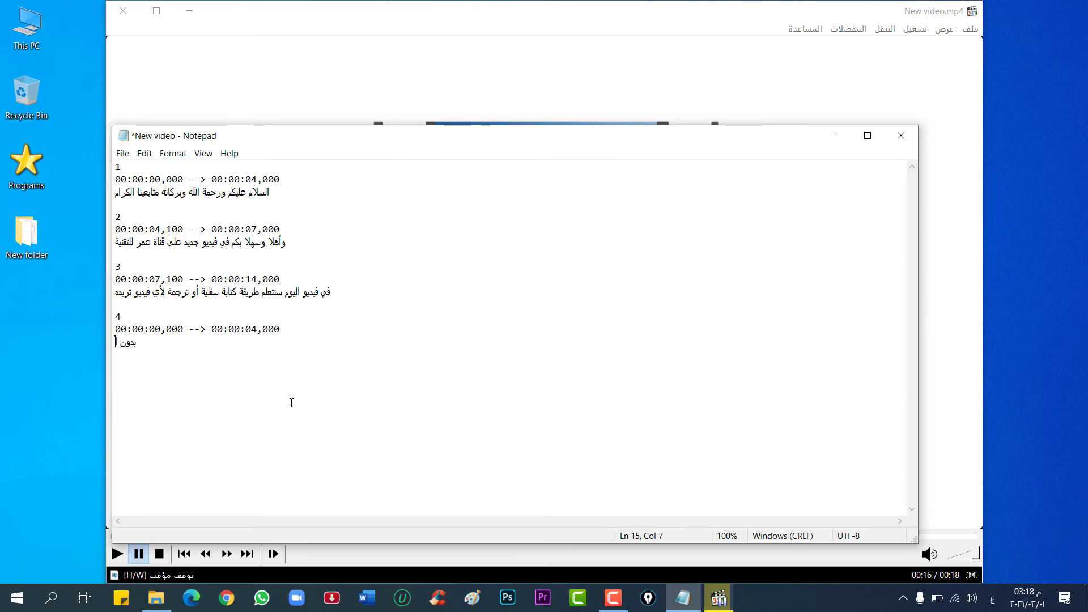
{"action": "type", "text": "ستخدام أي برامج"}
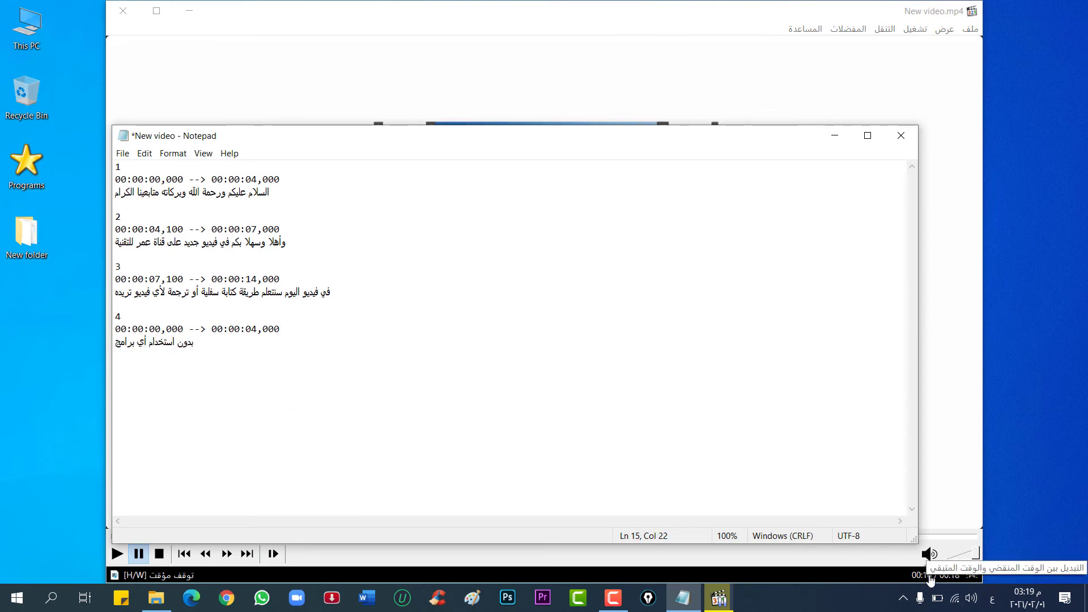
Set entry 4's end time to 00:00:16,000 and its start time to 00:00:14,100
{"action": "left_click_drag", "start_coordinate": [255, 328], "coordinate": [250, 329]}
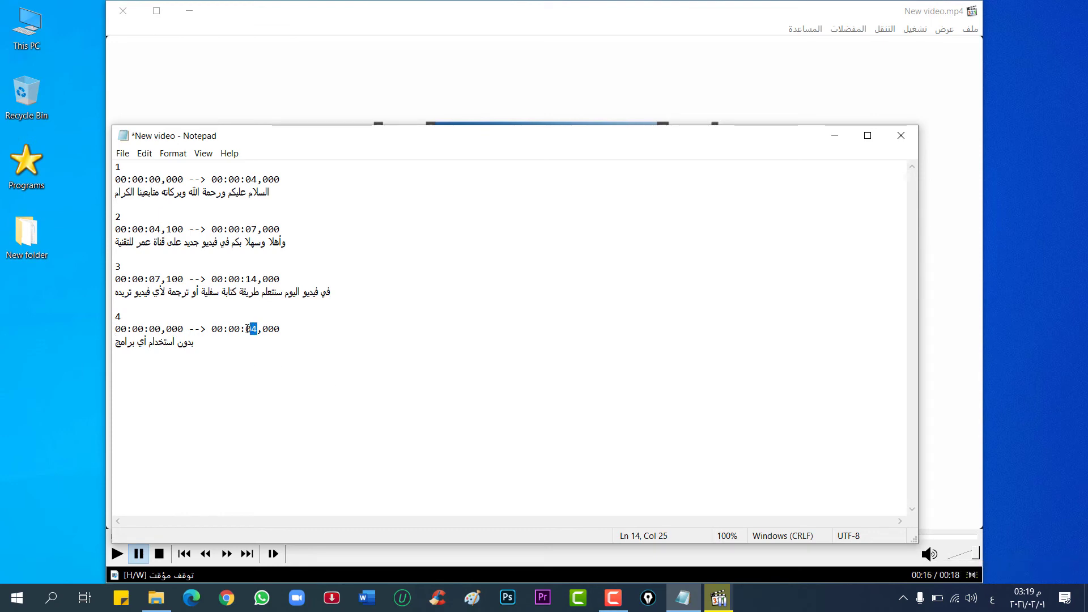
{"action": "type", "text": "16"}
{"action": "left_click_drag", "start_coordinate": [149, 328], "coordinate": [156, 329]}
{"action": "type", "text": "14"}
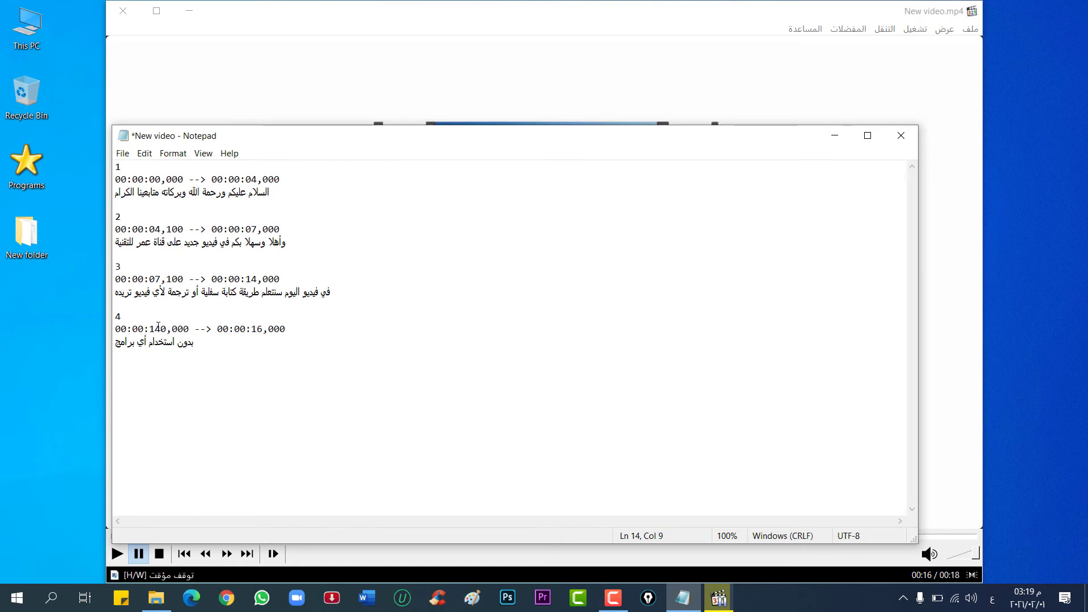
{"action": "left_click_drag", "start_coordinate": [160, 329], "coordinate": [172, 328]}
{"action": "key", "text": "Delete"}
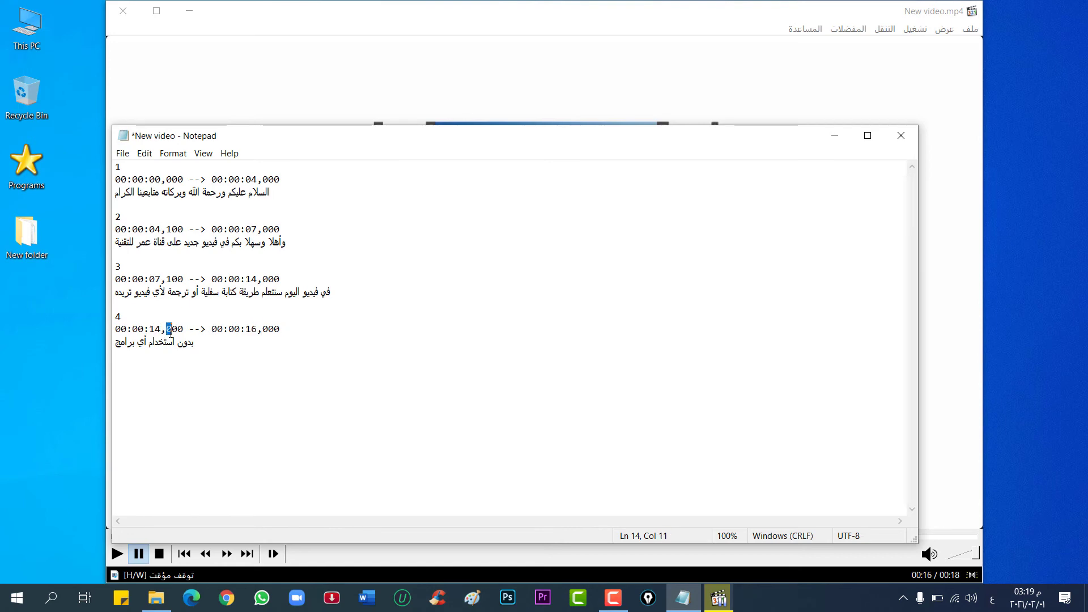
{"action": "type", "text": "1"}
{"action": "left_click", "coordinate": [206, 349]}
Play the video on to 00:18 and add entry 5 with the copied timing line and the text تابعوا معنا هذا الفيديو لتعرفوا كيف
{"action": "left_click", "coordinate": [422, 14]}
{"action": "left_click", "coordinate": [139, 561]}
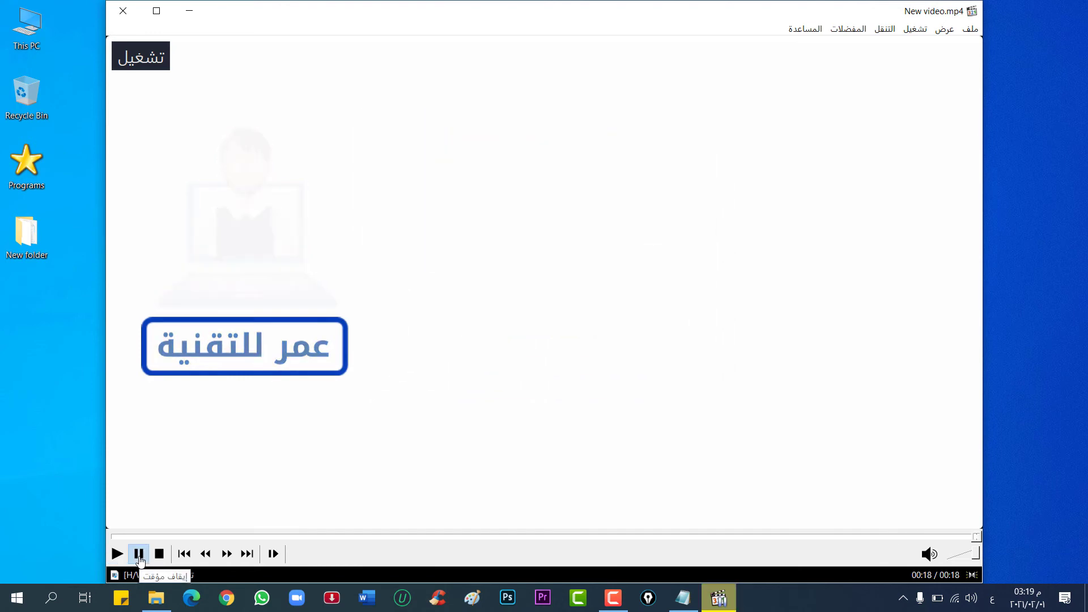
{"action": "left_click", "coordinate": [683, 598]}
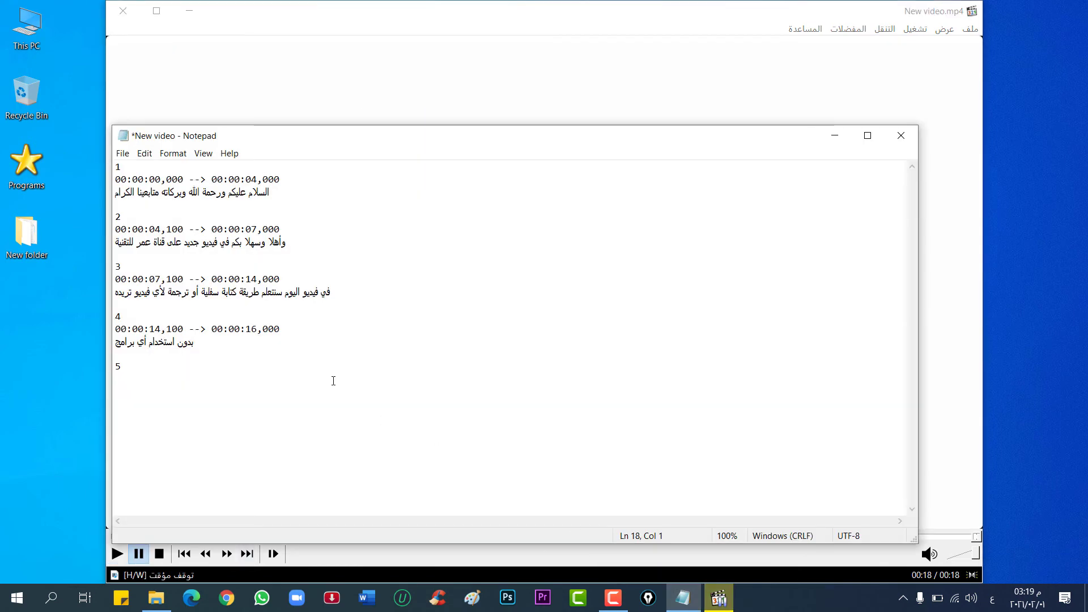
{"action": "type", "text": "00:00:00,000 --> 00:00:04,000"}
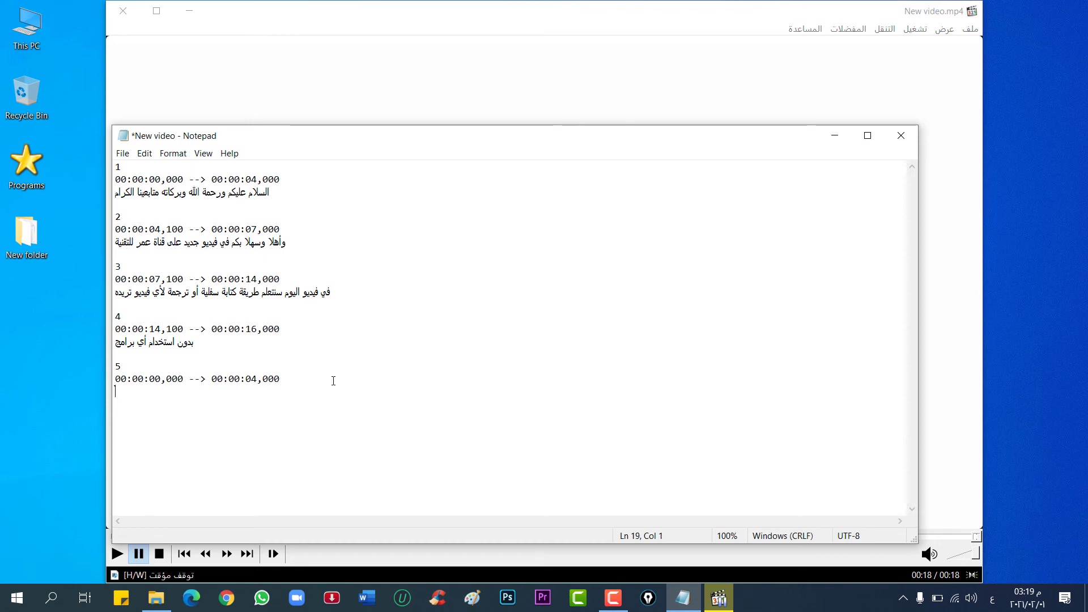
{"action": "type", "text": "تابعوا معنا هذا الفيديو لتعرفوا كيفية"}
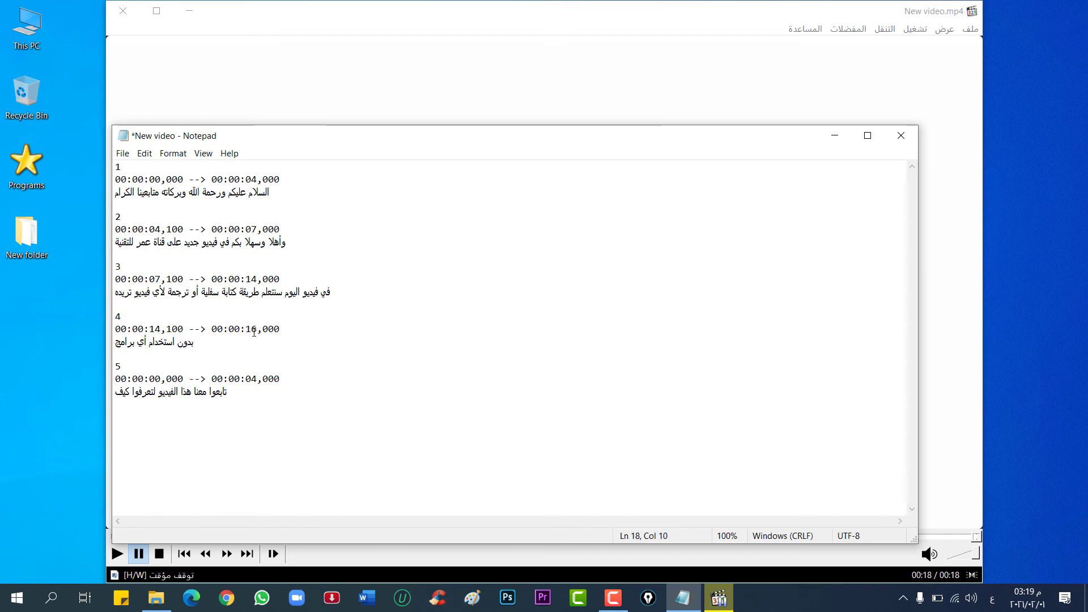
Set entry 5's start time to 00:00:16,100 and its end time to 00:00:18,000
{"action": "left_click_drag", "start_coordinate": [161, 379], "coordinate": [149, 378]}
{"action": "type", "text": "16"}
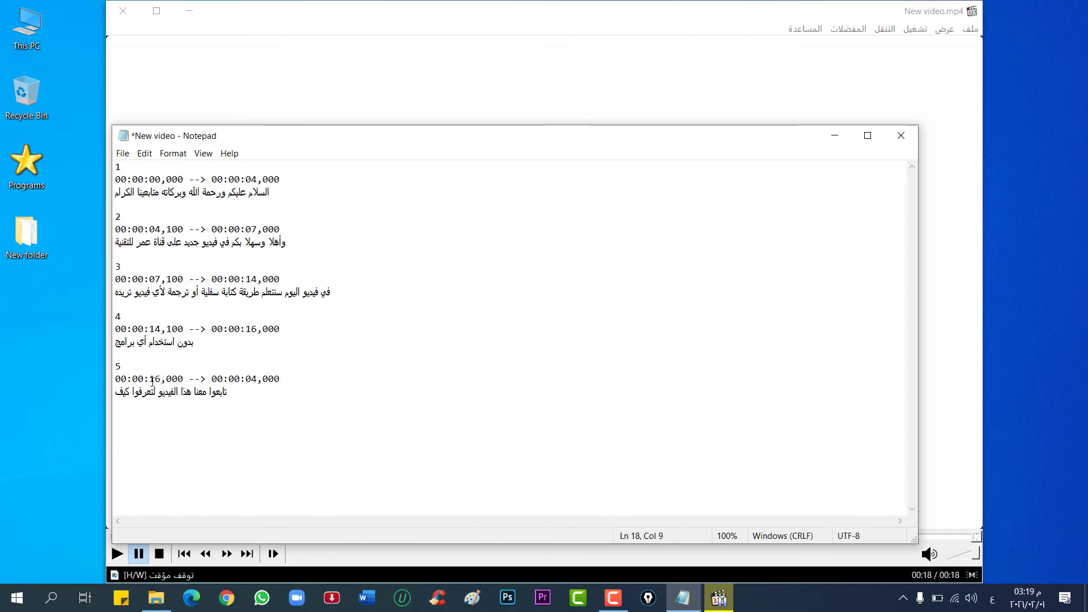
{"action": "left_click_drag", "start_coordinate": [166, 379], "coordinate": [171, 379]}
{"action": "left_click", "coordinate": [243, 381]}
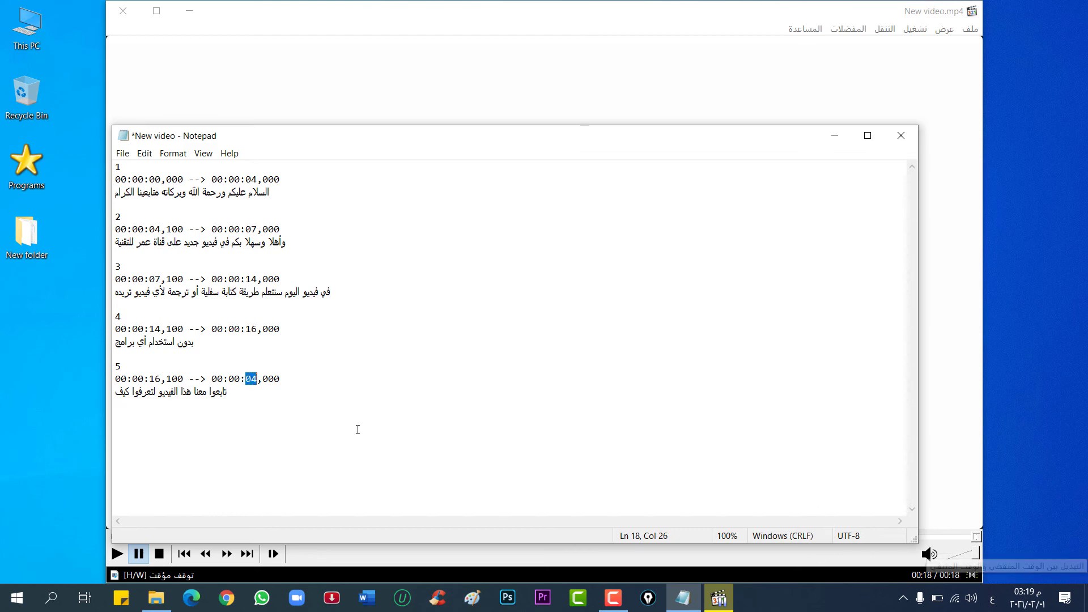
{"action": "type", "text": "18"}
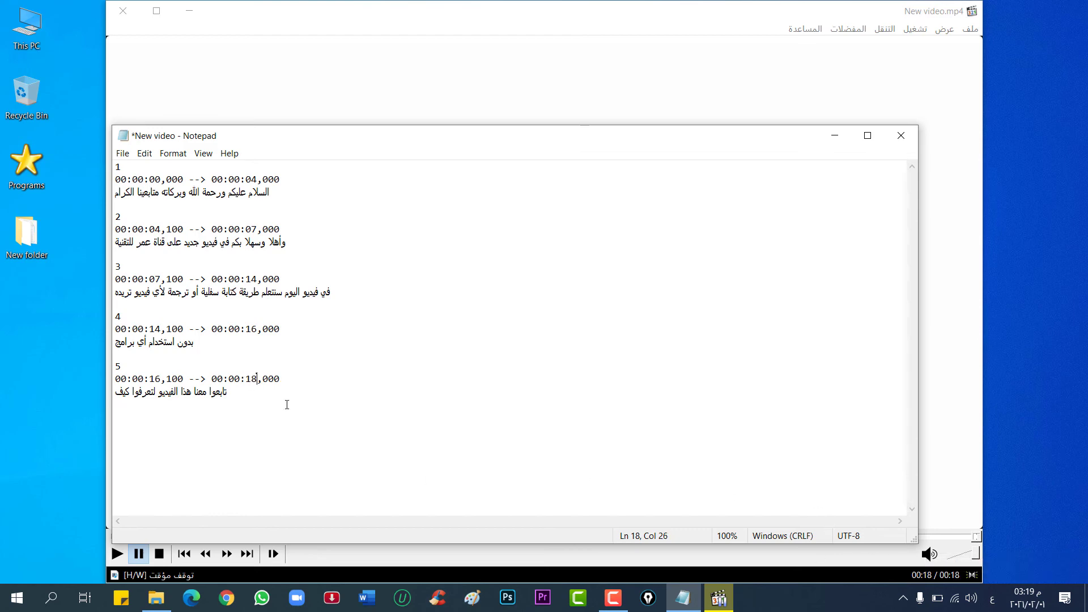
Close the New video text file with the five subtitle entries, saving the changes
{"action": "left_click_drag", "start_coordinate": [450, 131], "coordinate": [452, 100]}
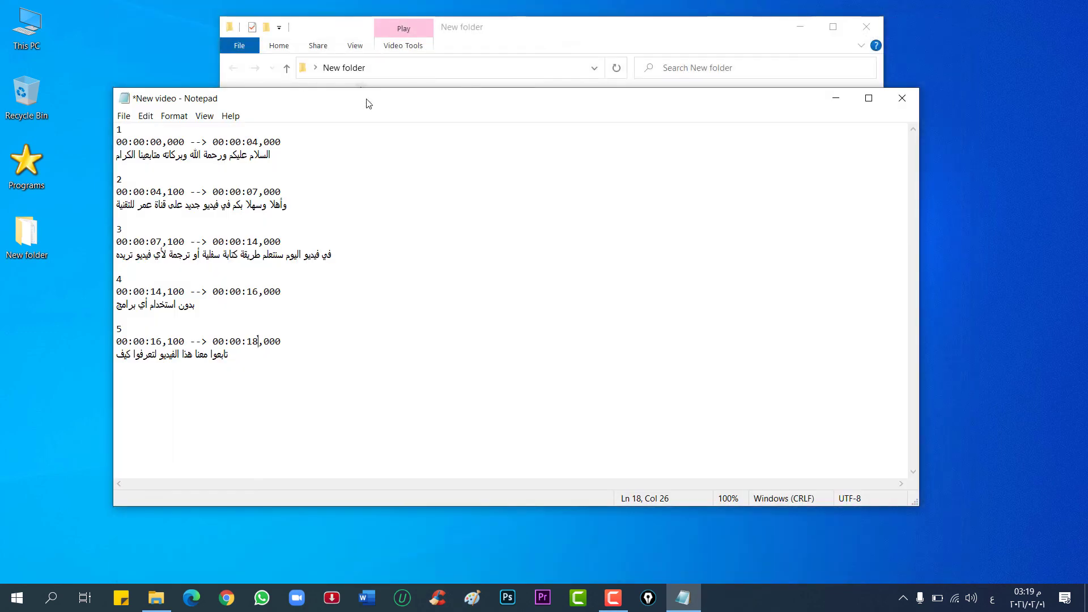
{"action": "left_click_drag", "start_coordinate": [341, 96], "coordinate": [420, 111]}
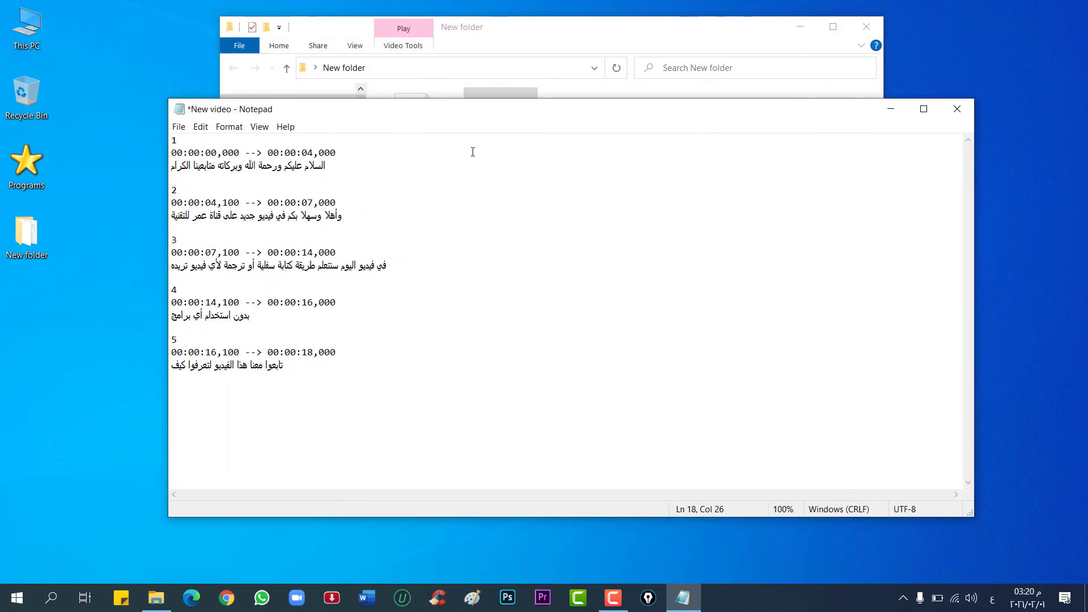
{"action": "left_click_drag", "start_coordinate": [303, 377], "coordinate": [141, 124]}
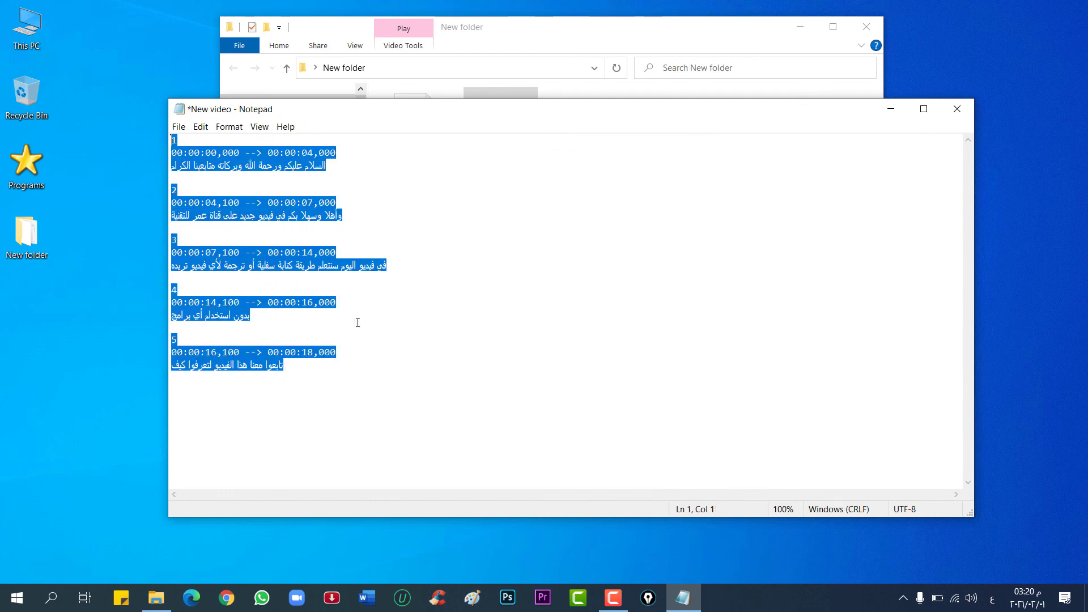
{"action": "left_click", "coordinate": [377, 368]}
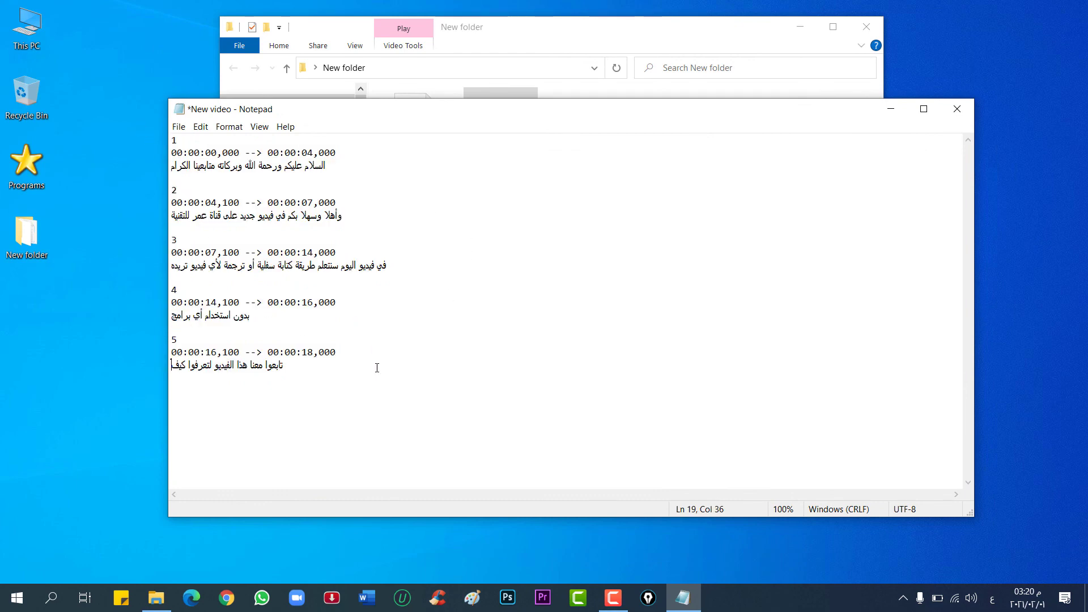
{"action": "left_click", "coordinate": [957, 109]}
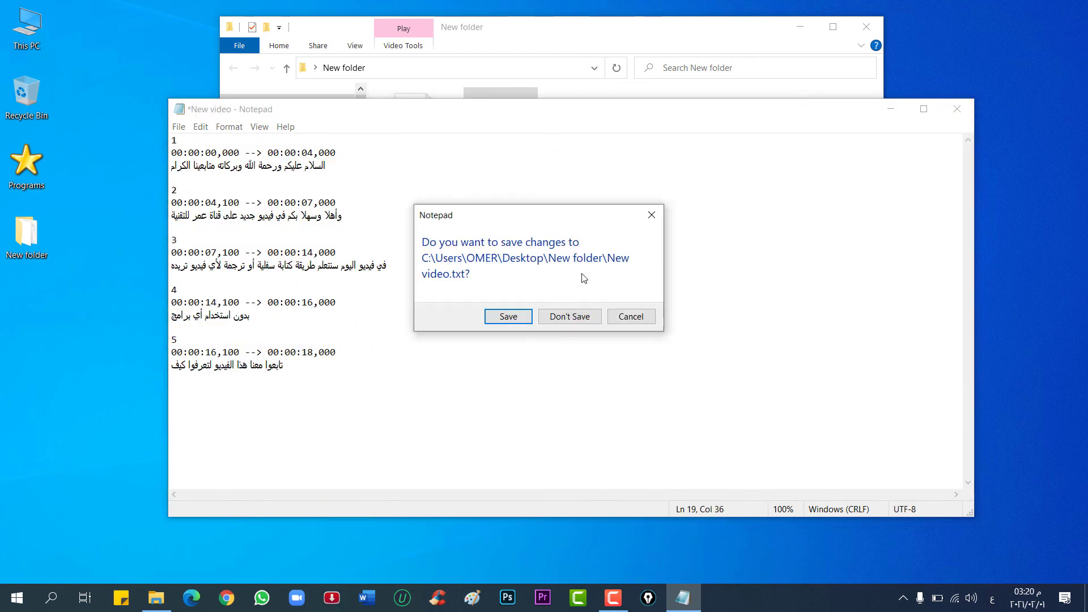
{"action": "left_click", "coordinate": [508, 316]}
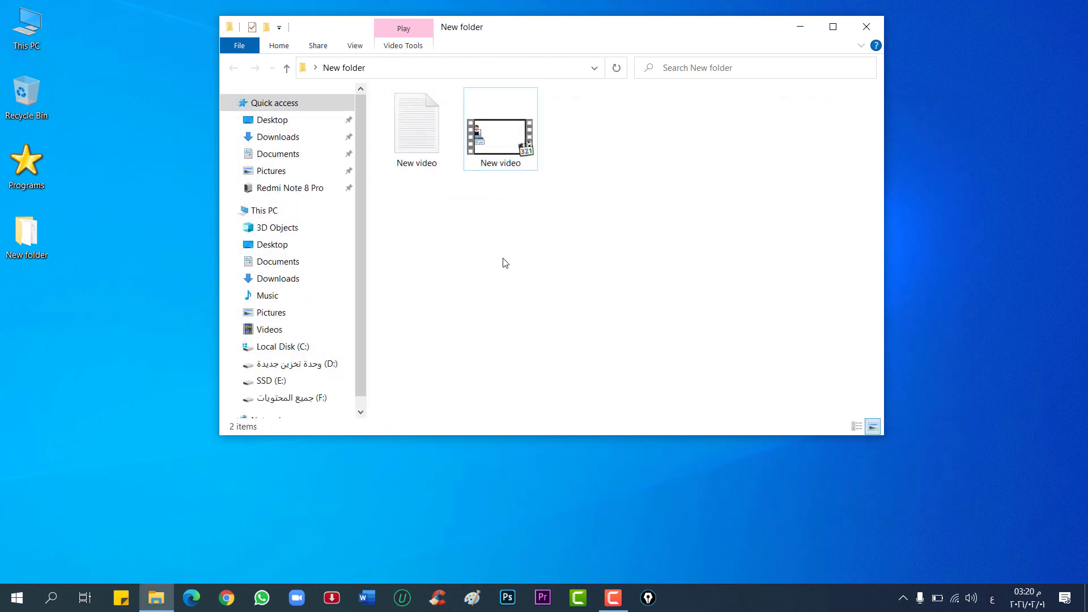
Open the New video MP4 file from New folder in the media player to check its subtitles
{"action": "mouse_move", "coordinate": [507, 159]}
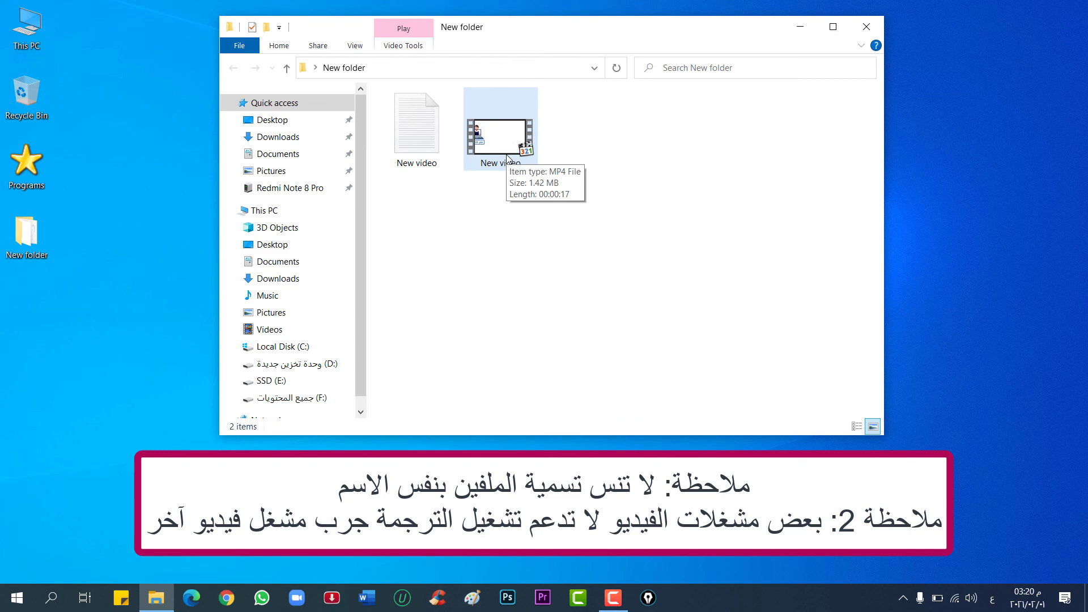
{"action": "double_click", "coordinate": [507, 159]}
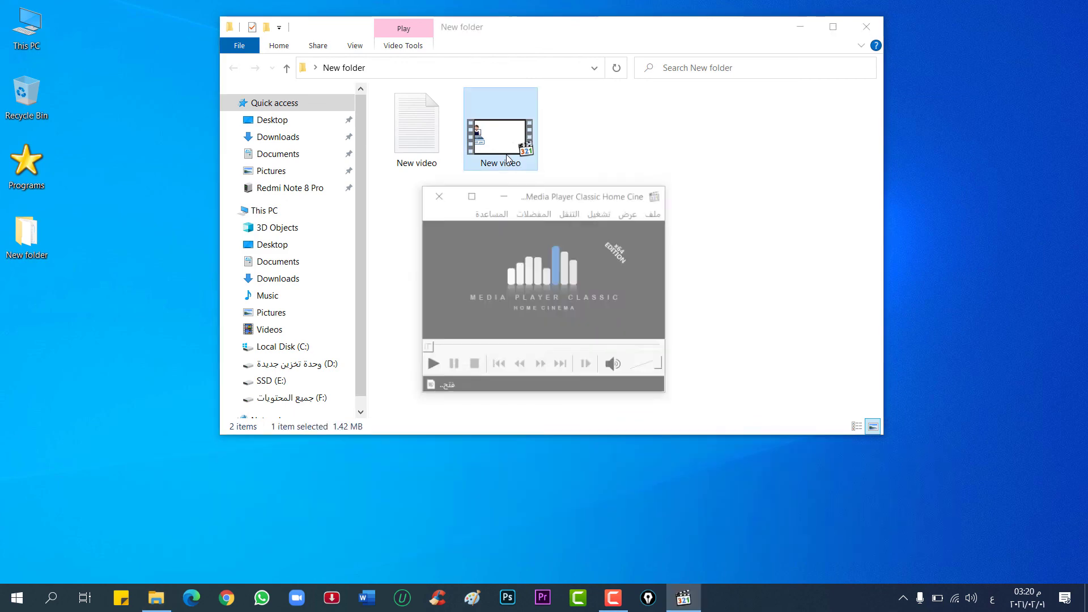